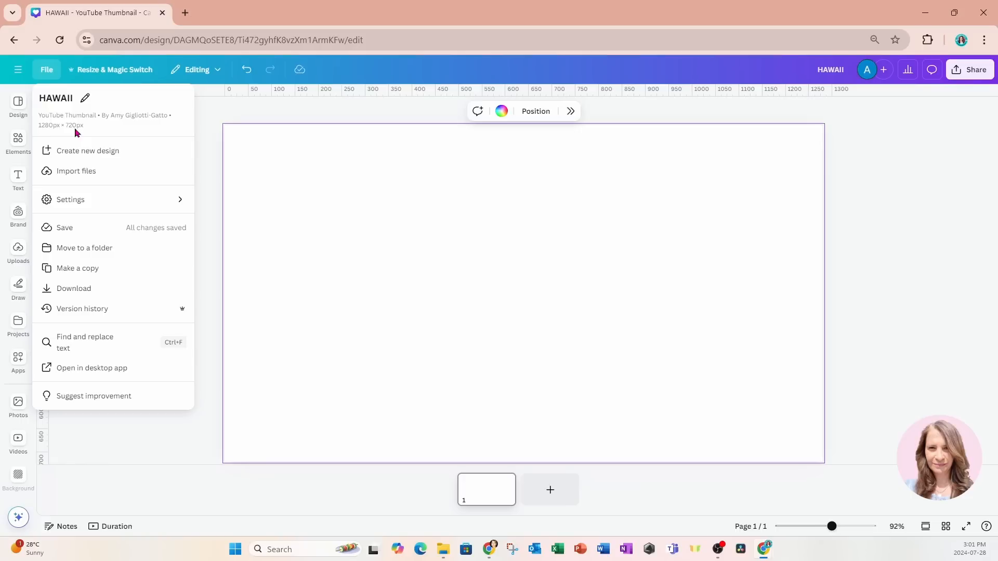
# Insert the recently used beach photo with the city towers and sailboat and set it as the page background.
pyautogui.click(331, 185)
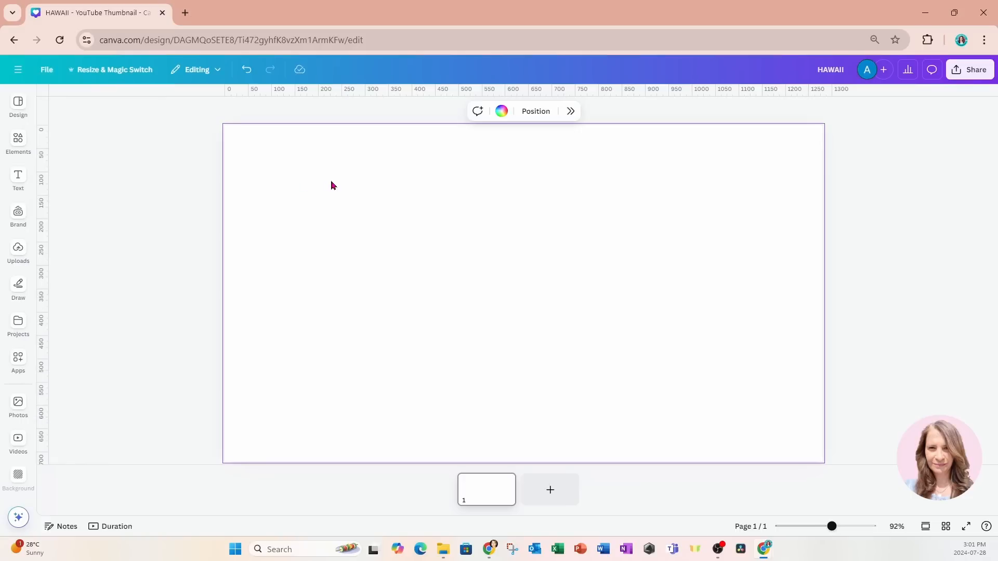
pyautogui.click(19, 141)
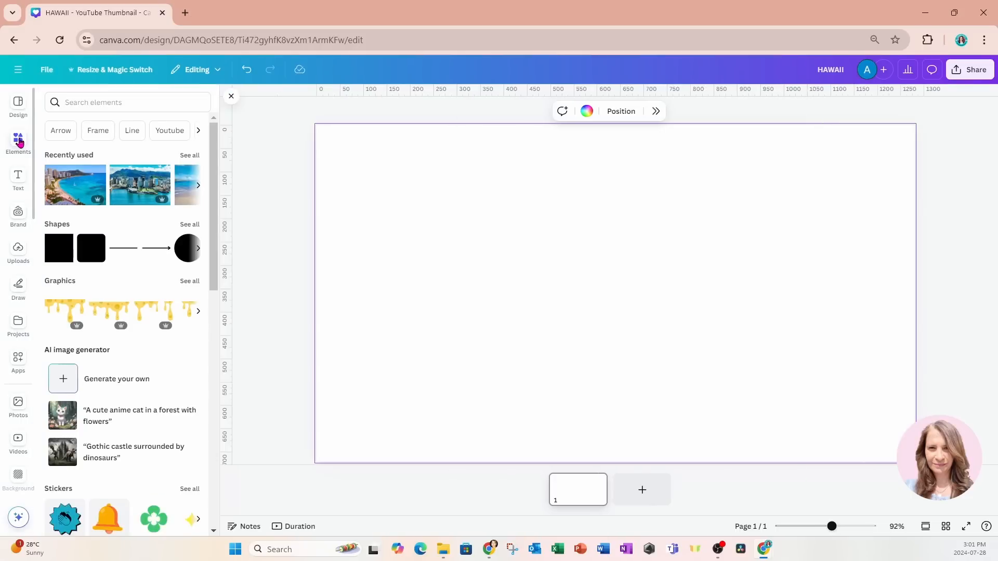
pyautogui.click(73, 193)
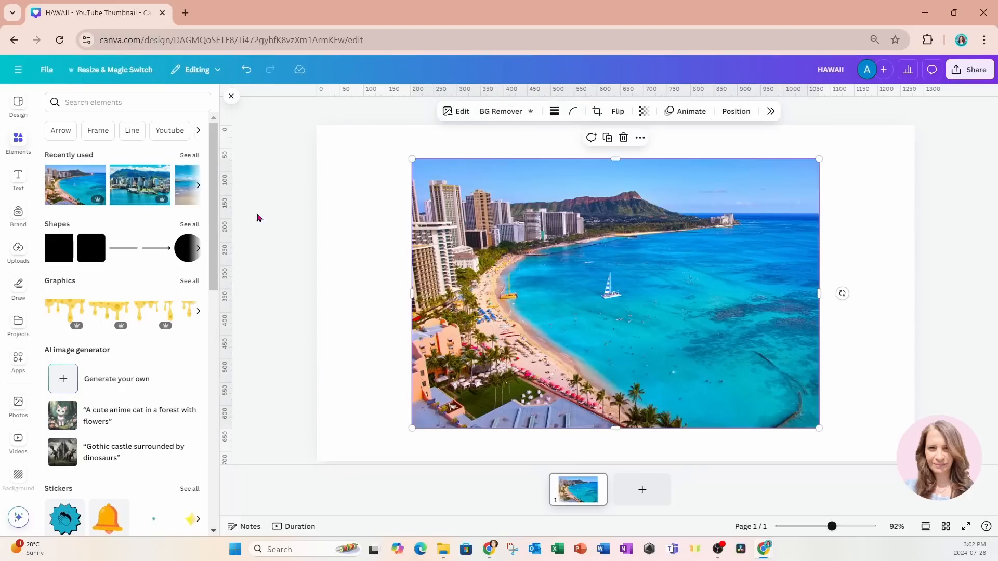
pyautogui.rightClick(568, 215)
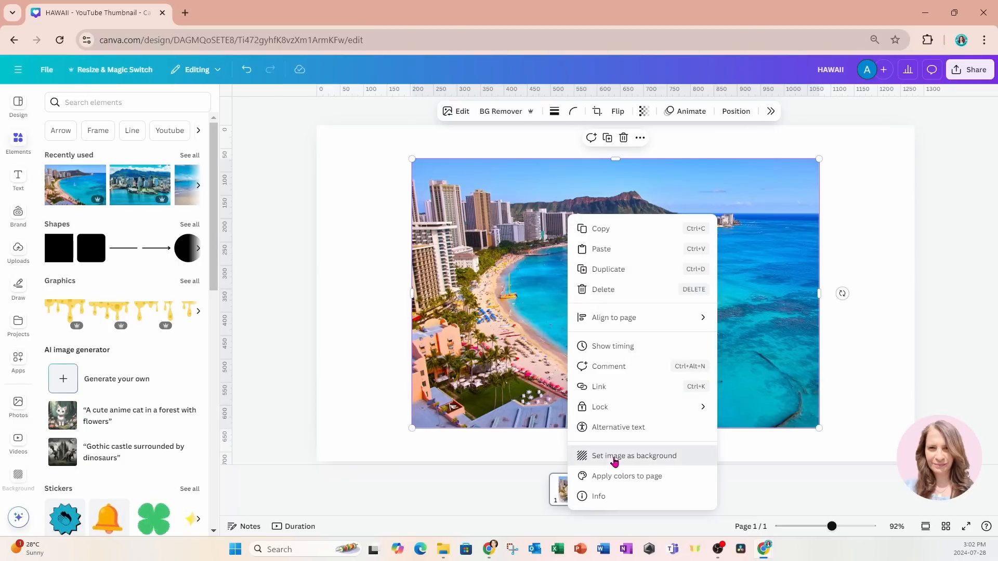
pyautogui.click(640, 459)
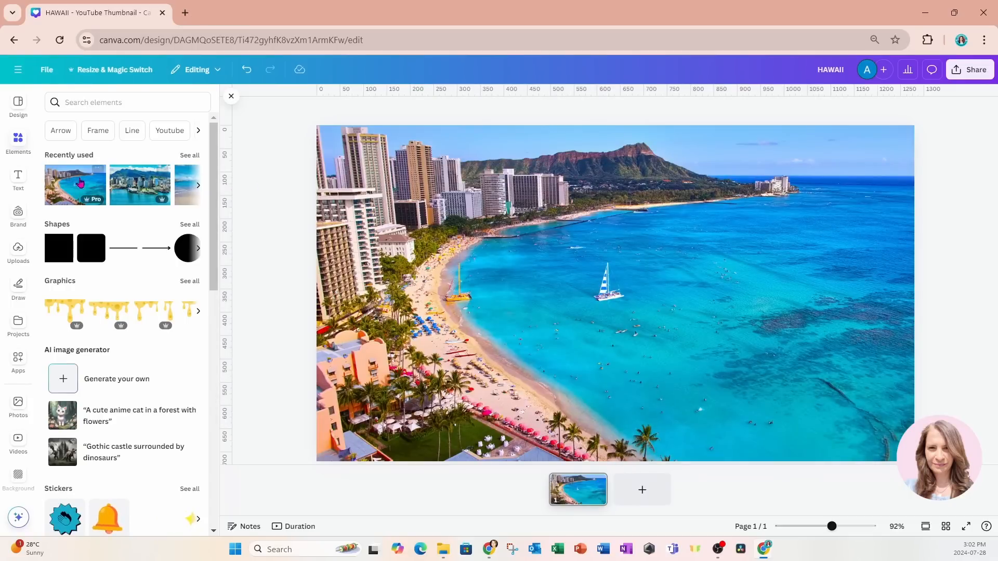
# Add a text box reading "HAWAII" and set its font to Shrikhand.
pyautogui.click(20, 178)
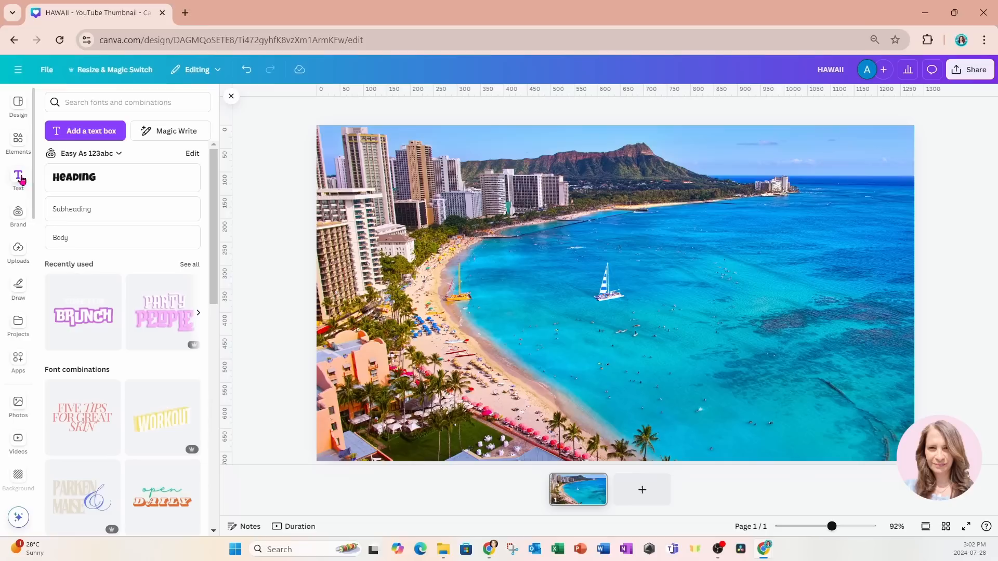
pyautogui.click(85, 130)
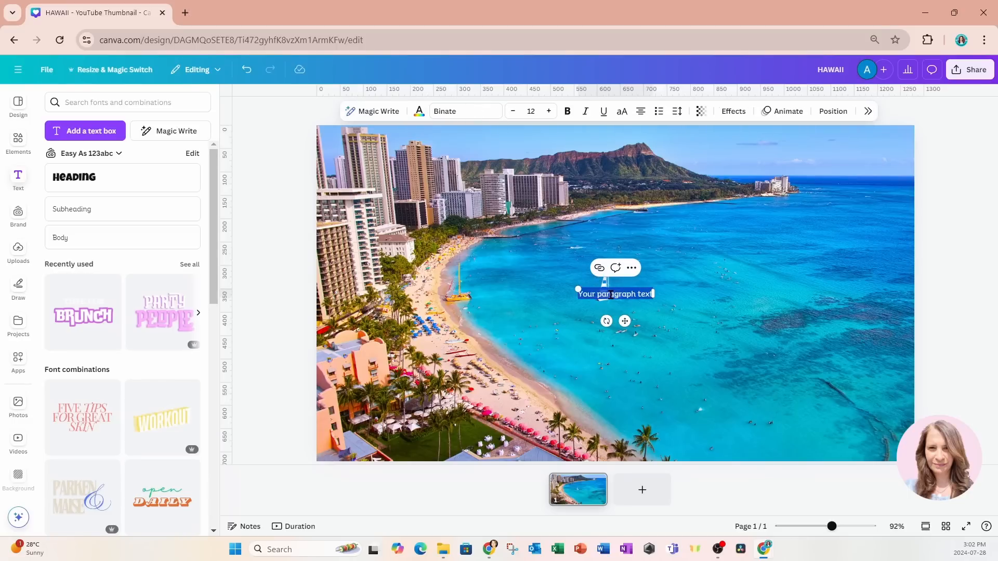
pyautogui.press('BackSpace')
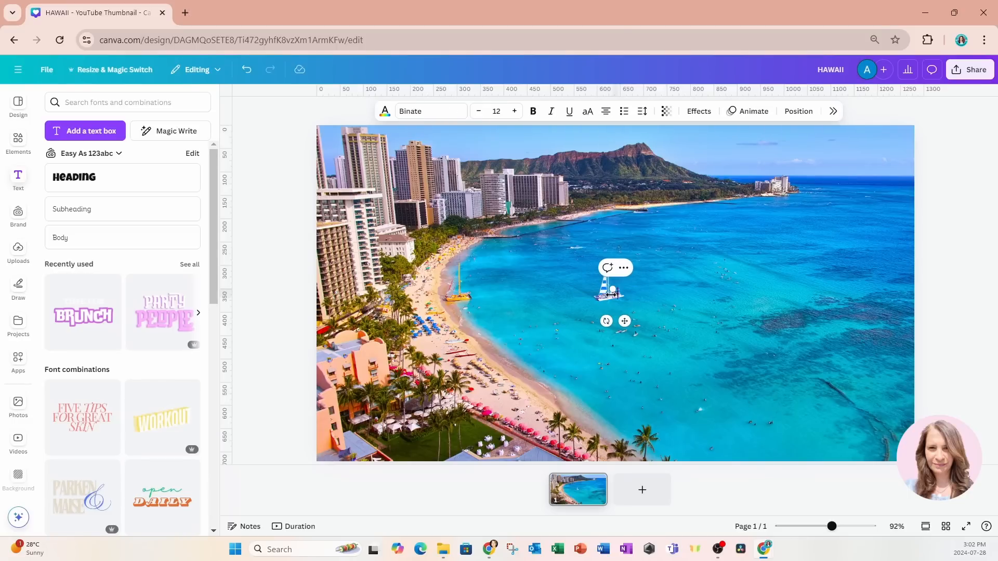
pyautogui.write('HAWAII')
pyautogui.click(429, 113)
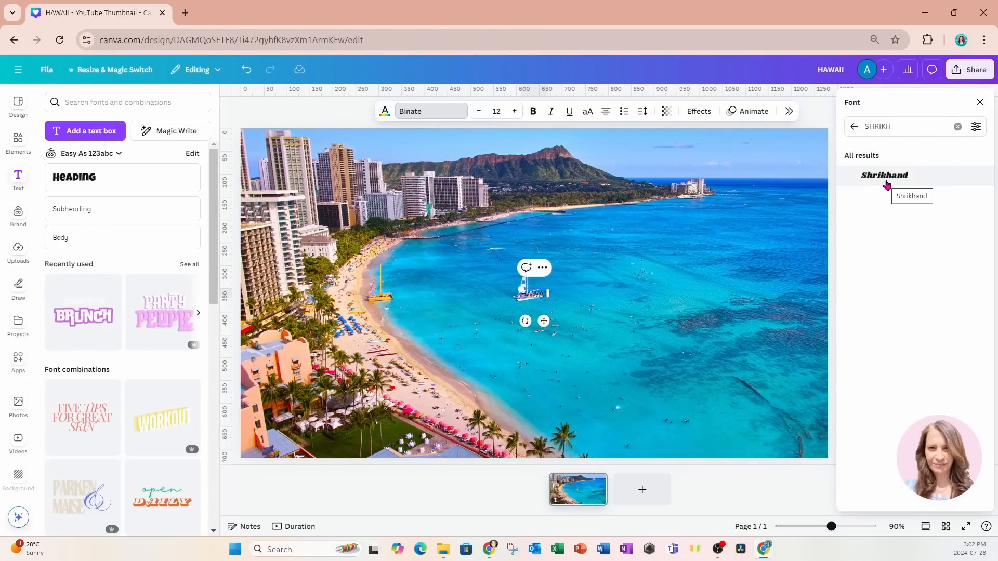
pyautogui.click(886, 183)
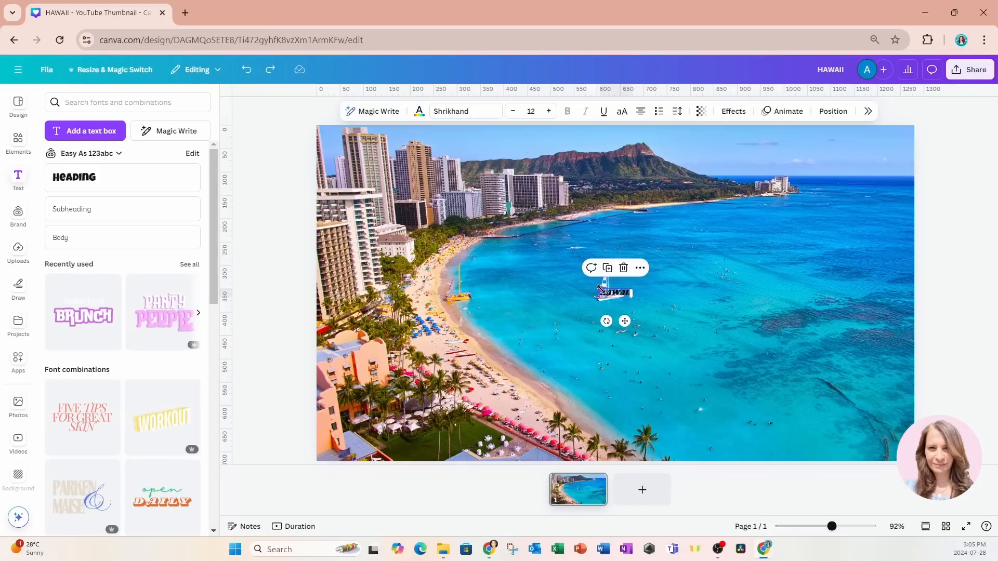
# Enlarge the HAWAII text to about font size 62 and colour it white.
pyautogui.moveTo(600, 289); pyautogui.dragTo(521, 267)
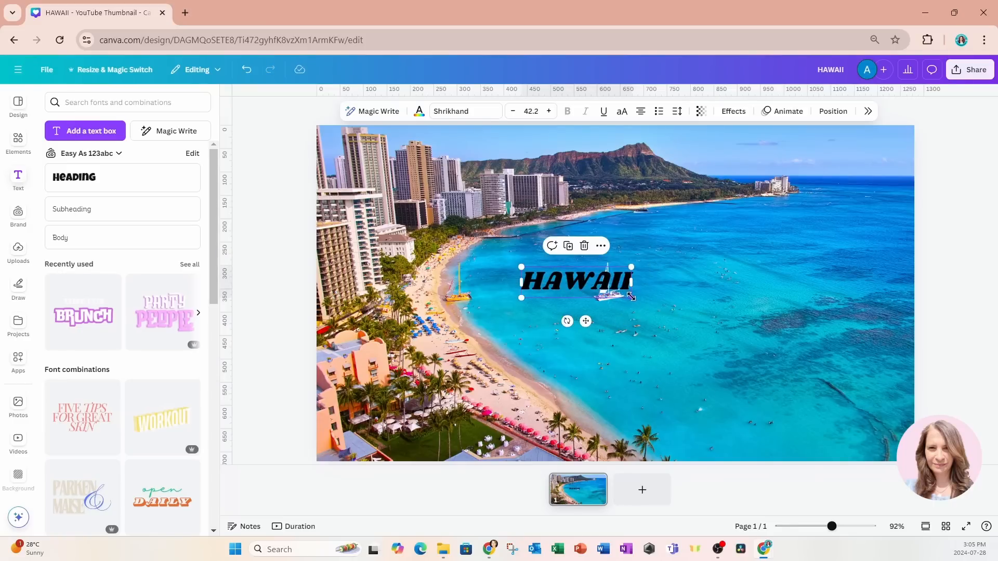
pyautogui.moveTo(631, 297); pyautogui.dragTo(683, 313)
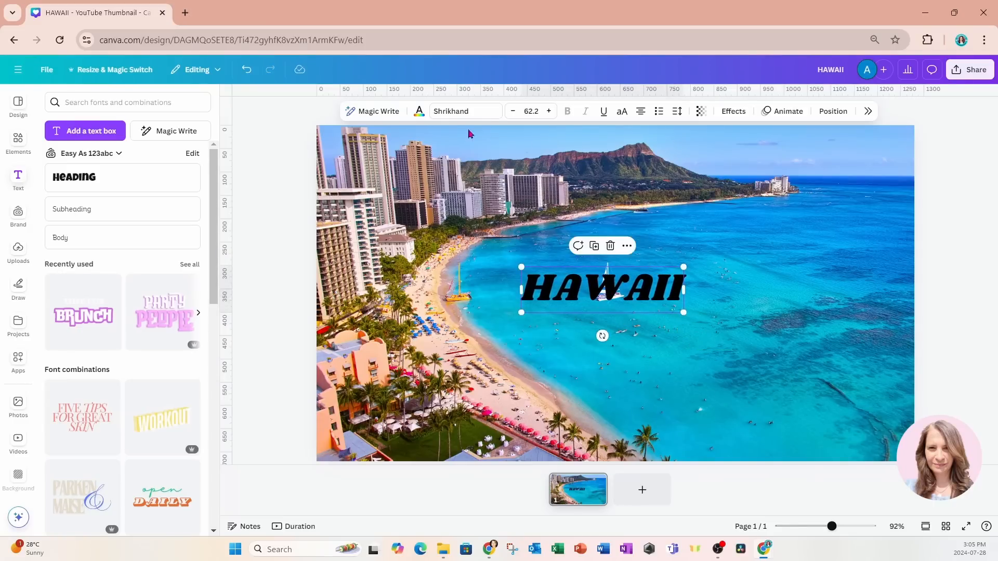
pyautogui.click(419, 113)
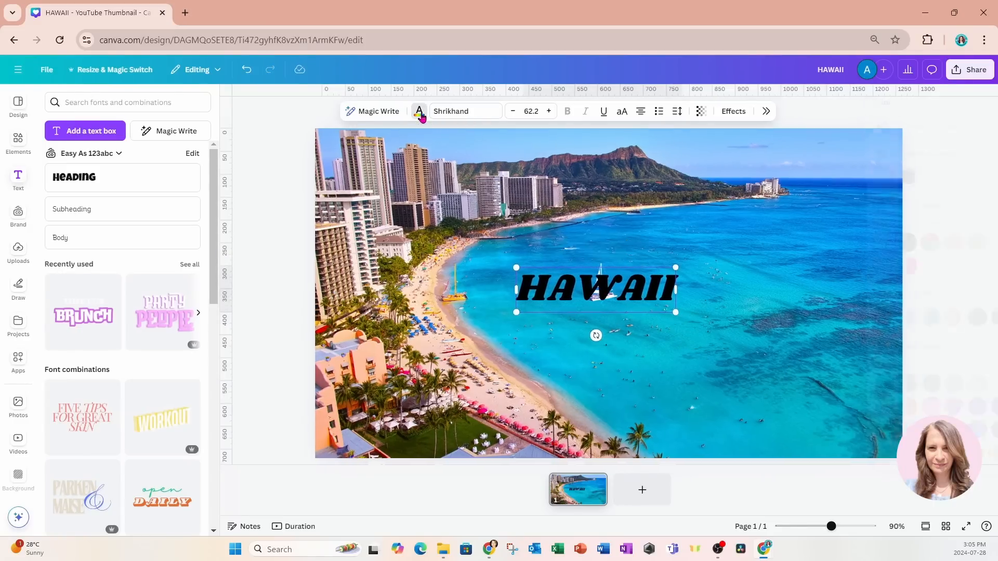
pyautogui.click(853, 243)
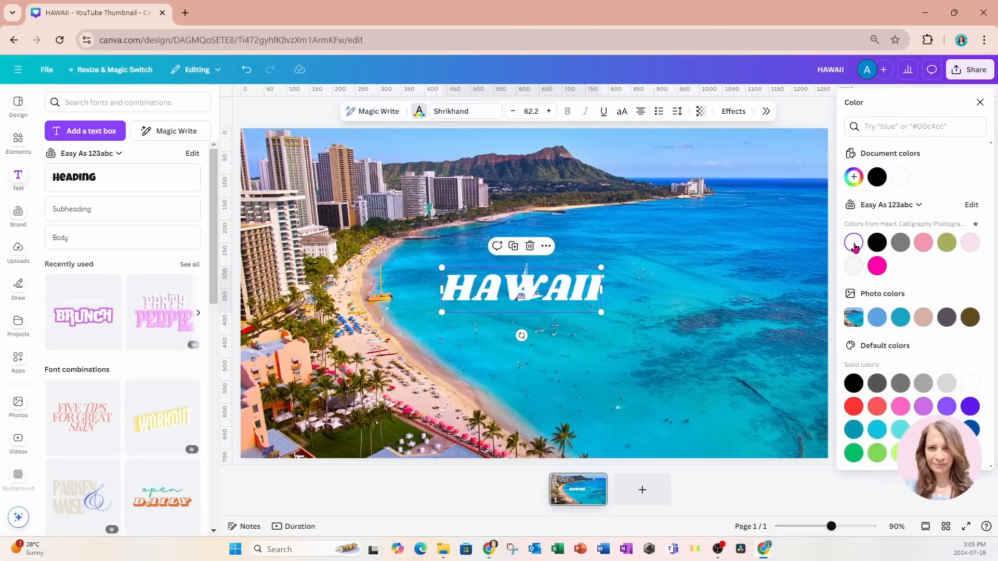
# Apply a Shadow effect to the HAWAII text with black as its colour and transparency set to 100.
pyautogui.click(733, 112)
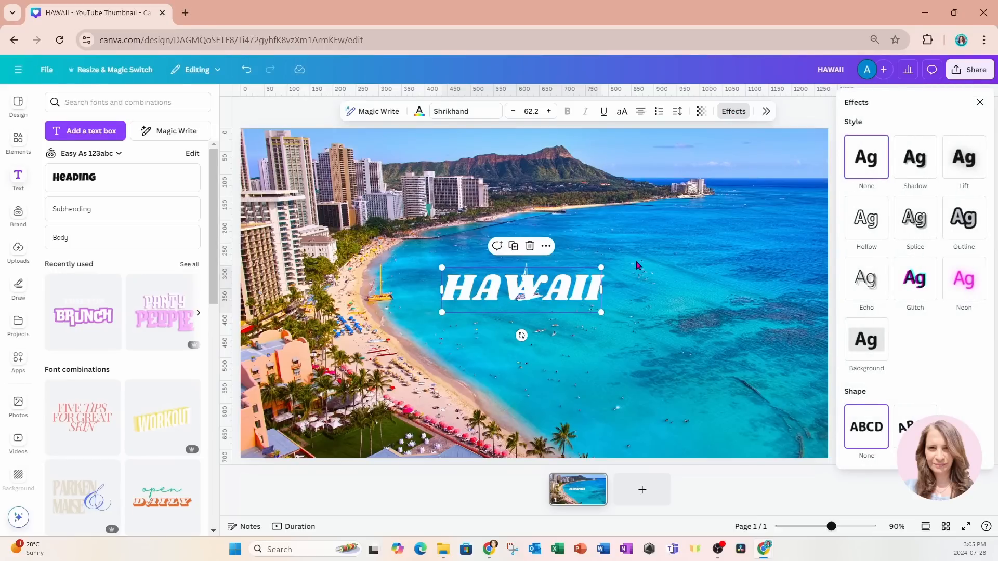
pyautogui.click(919, 166)
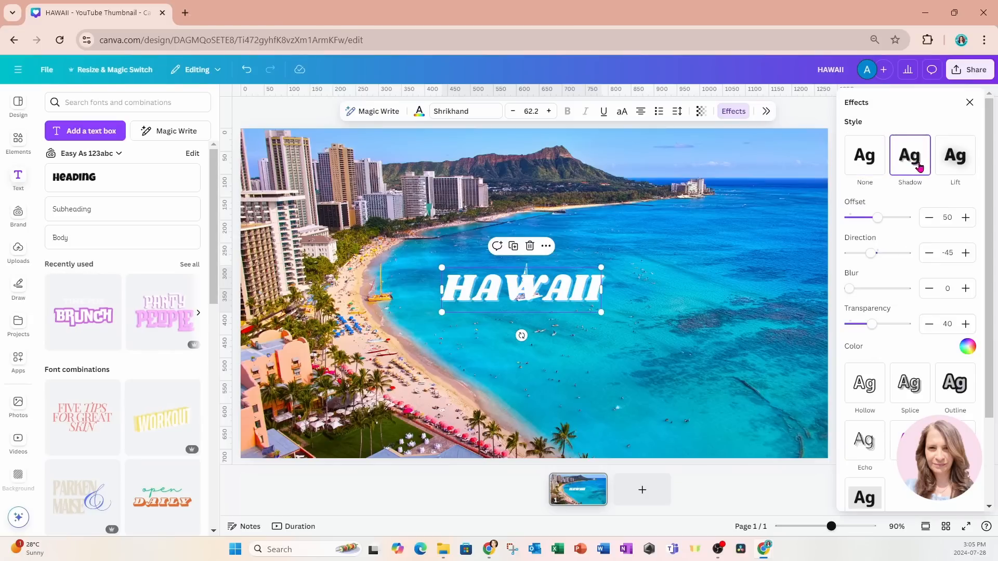
pyautogui.click(968, 349)
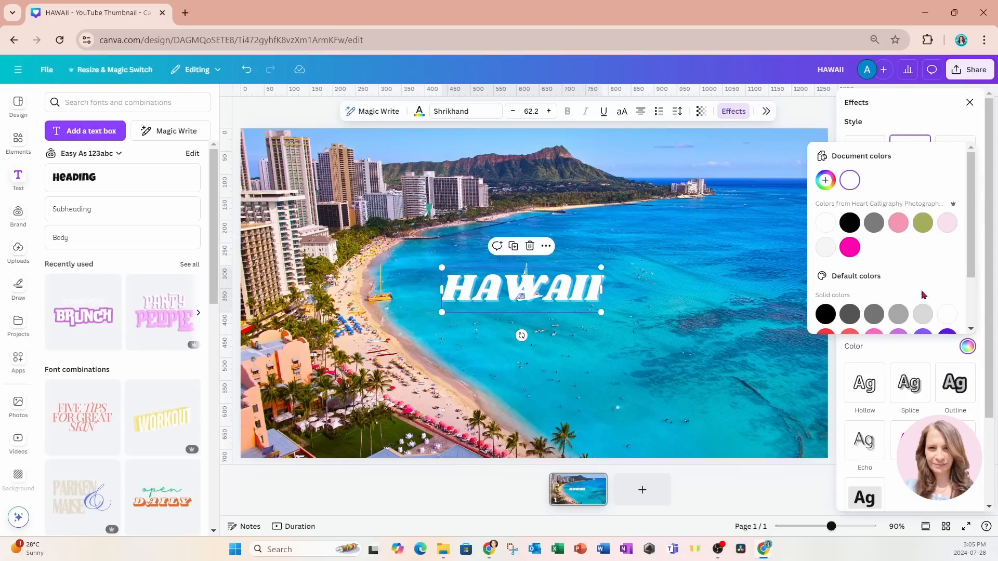
pyautogui.click(850, 224)
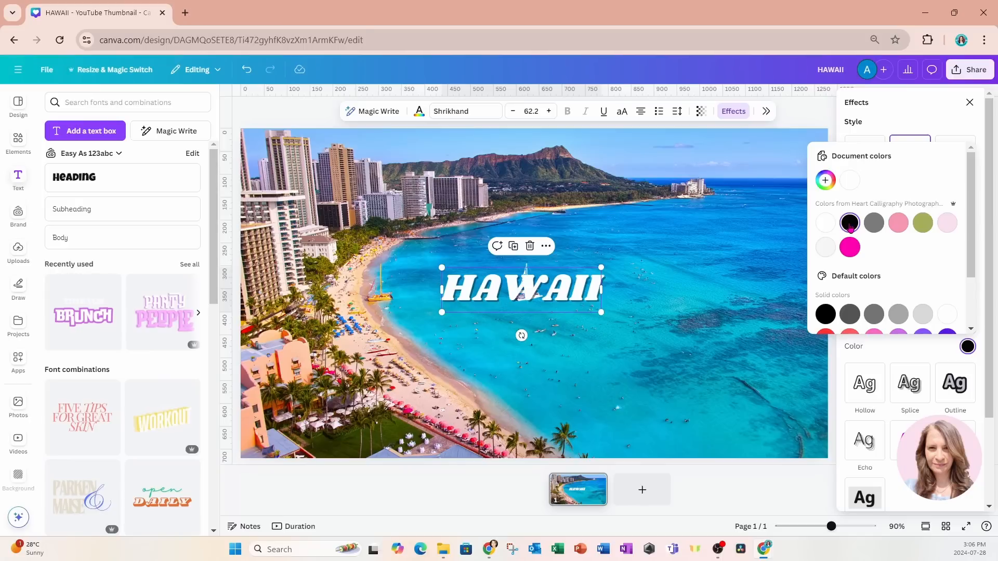
pyautogui.click(896, 348)
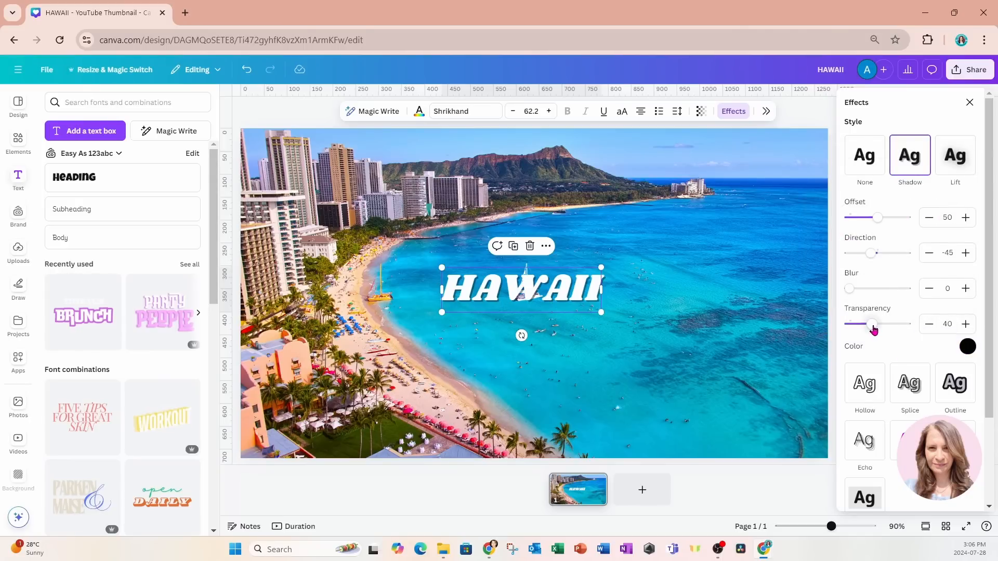
pyautogui.moveTo(873, 329); pyautogui.dragTo(910, 331)
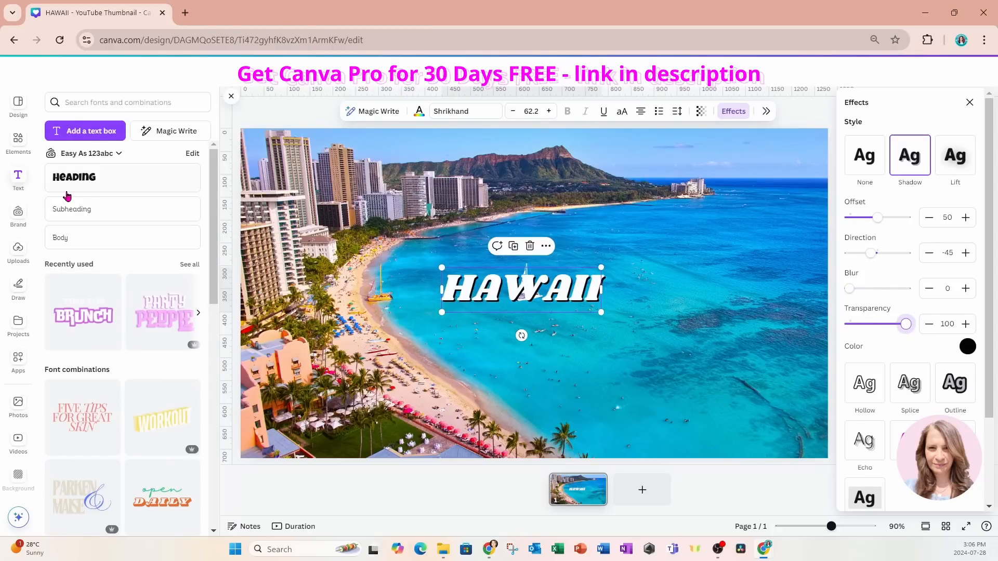
# Add a rectangle, flatten it to about the height of the lettering, and place it against the start of the HAWAII text.
pyautogui.click(447, 372)
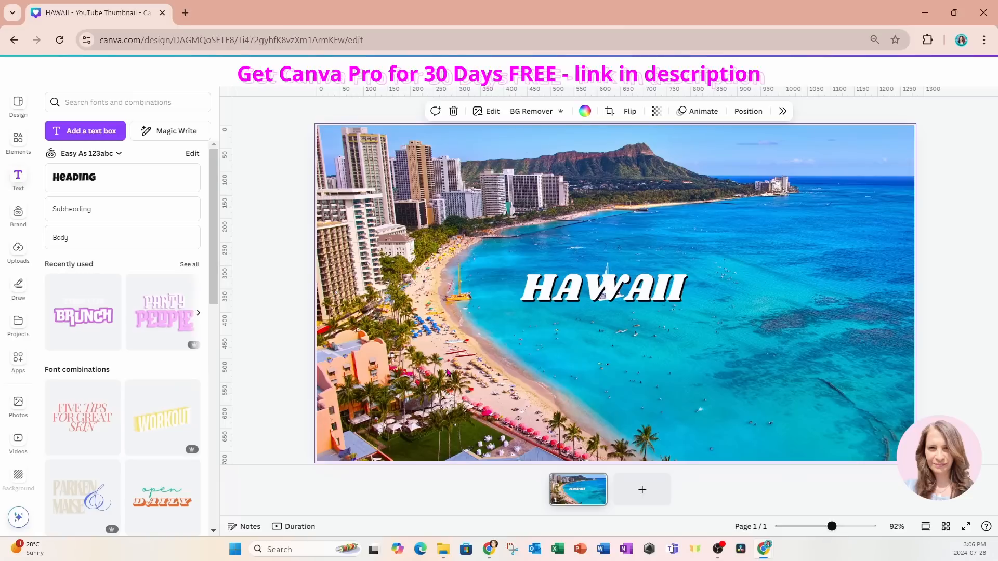
pyautogui.press('r')
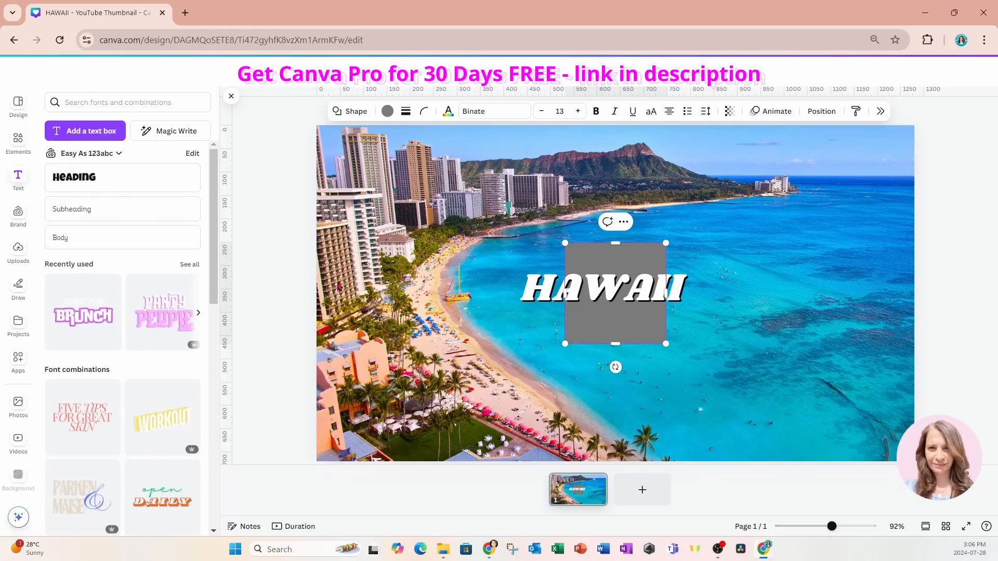
pyautogui.moveTo(601, 334); pyautogui.dragTo(451, 327)
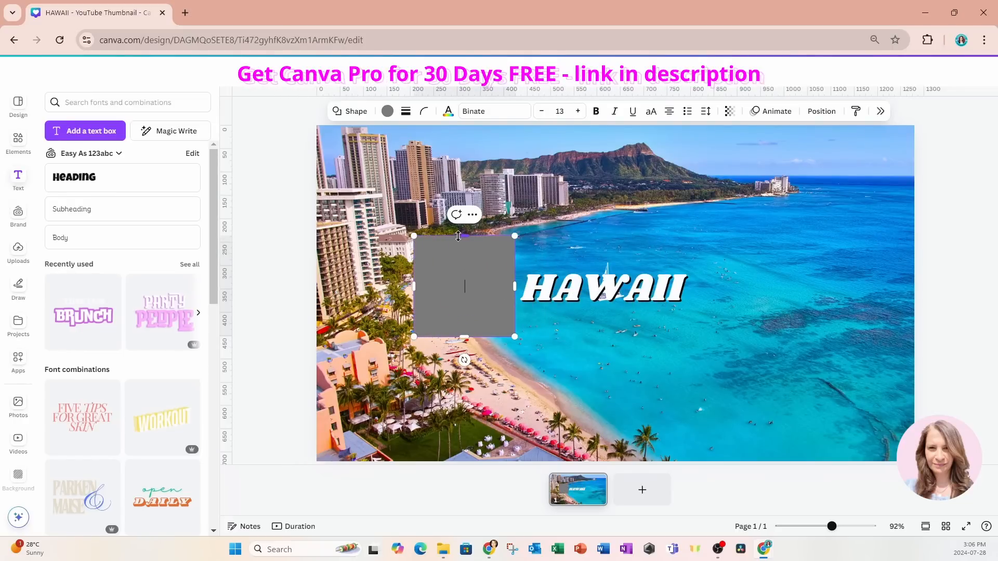
pyautogui.moveTo(459, 235); pyautogui.dragTo(458, 274)
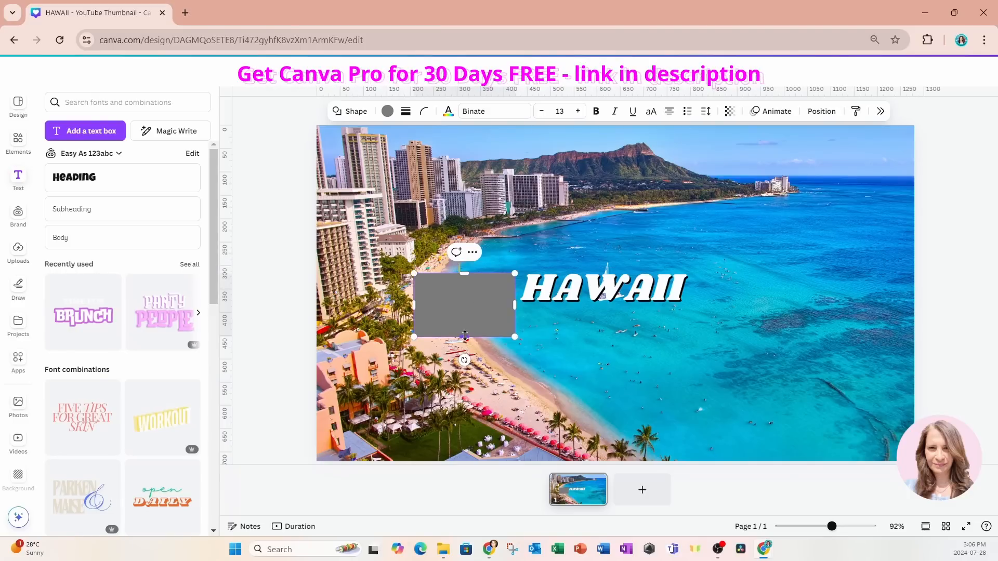
pyautogui.moveTo(465, 337); pyautogui.dragTo(492, 325)
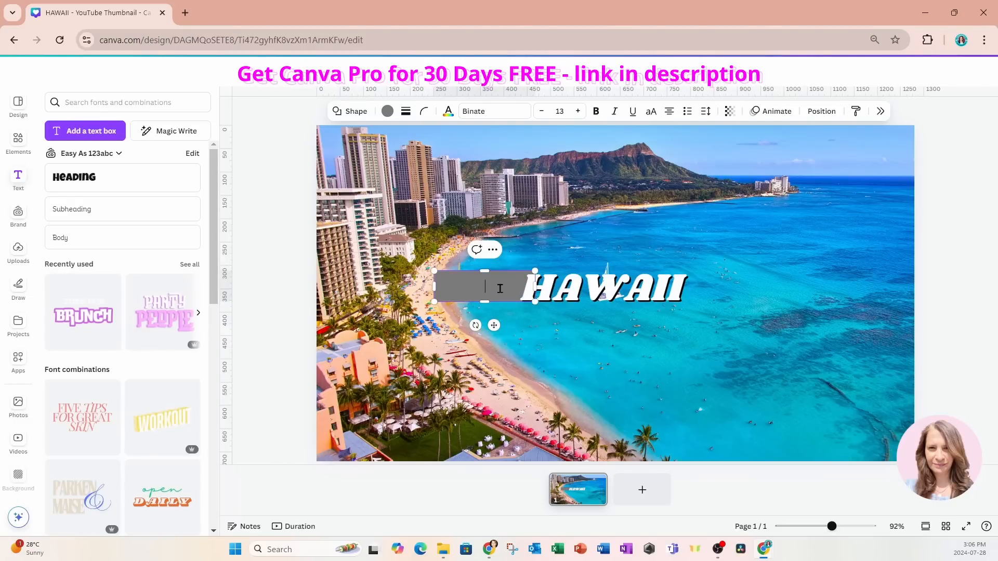
# Group the rectangle with the HAWAII text, shrink the group to about a third, and place it just below the sailboat.
pyautogui.keyDown('shift'); pyautogui.click(581, 295); pyautogui.keyUp('shift')
pyautogui.hotkey('ctrl', 'g')
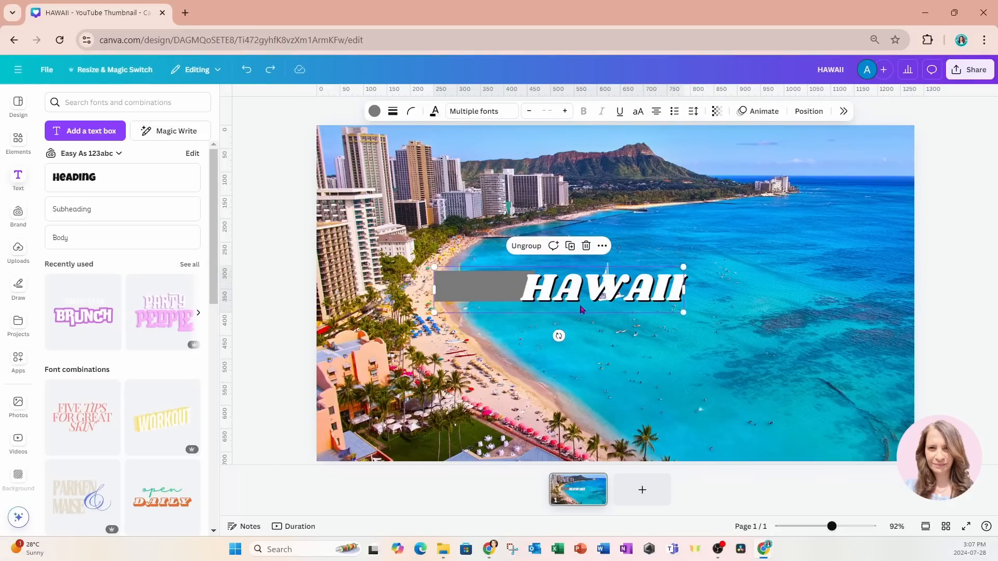
pyautogui.moveTo(434, 267); pyautogui.dragTo(601, 298)
pyautogui.click(684, 314)
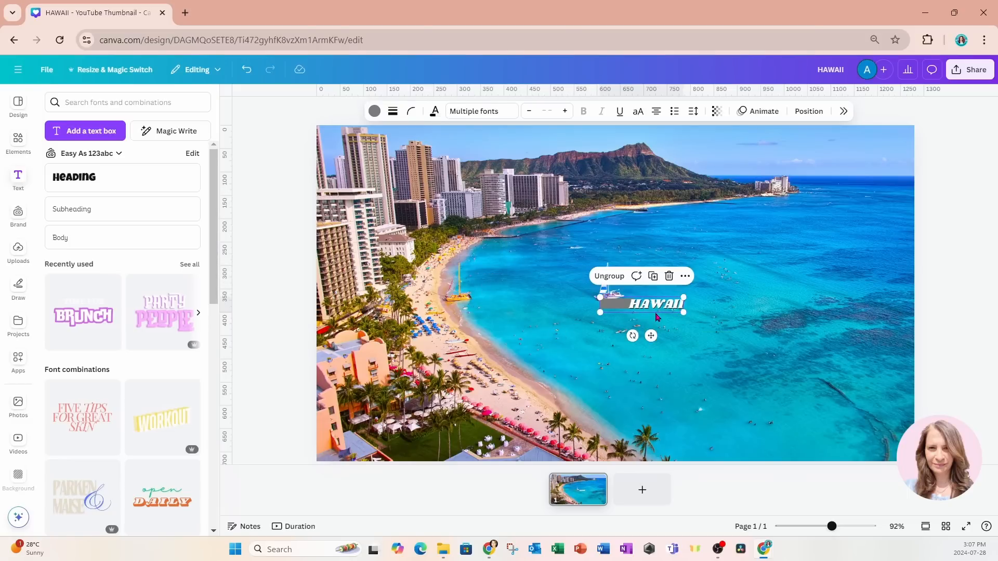
pyautogui.moveTo(657, 309); pyautogui.dragTo(618, 299)
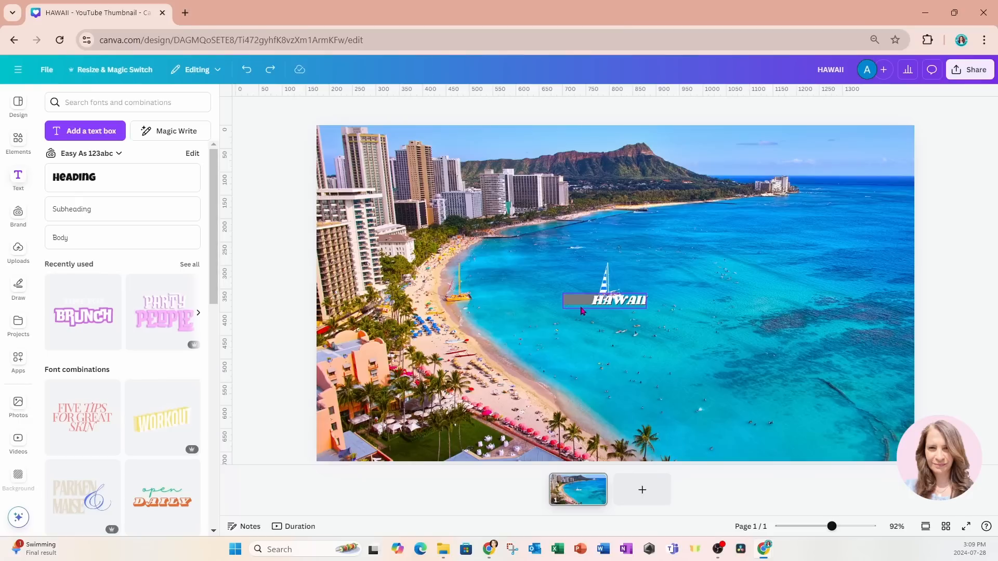
# Set the fill of the grouped rectangle beside HAWAII to no colour.
pyautogui.click(578, 303)
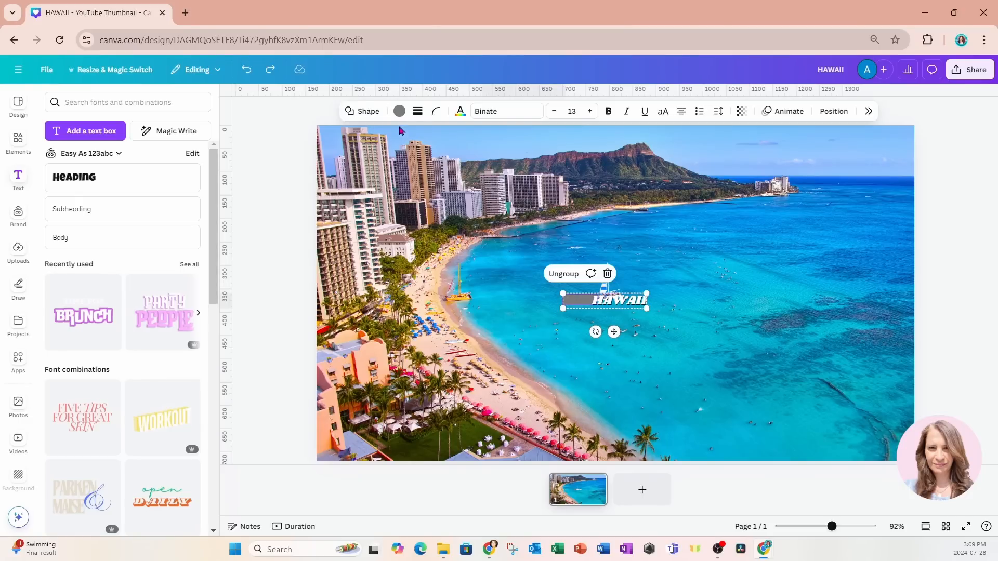
pyautogui.click(399, 111)
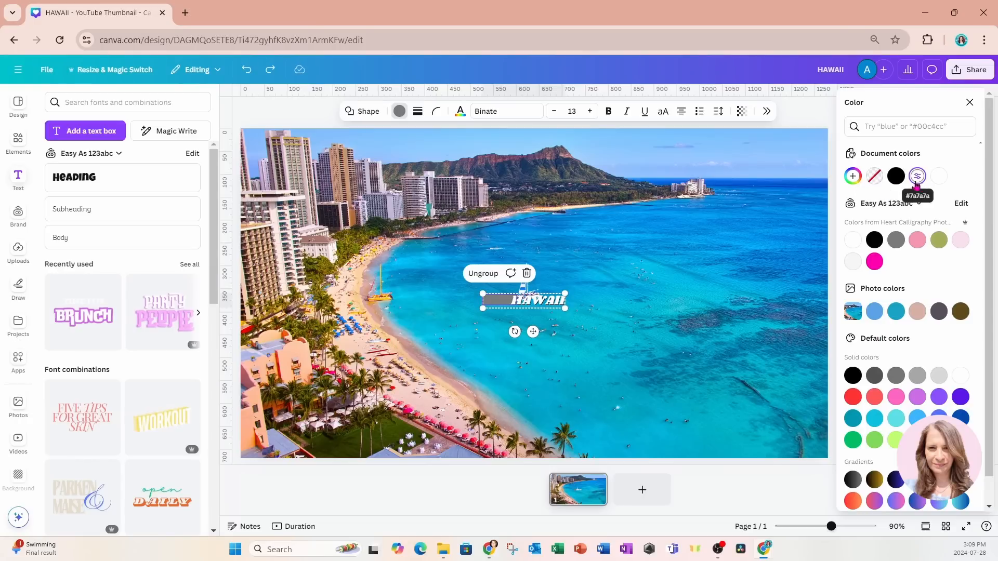
pyautogui.click(874, 175)
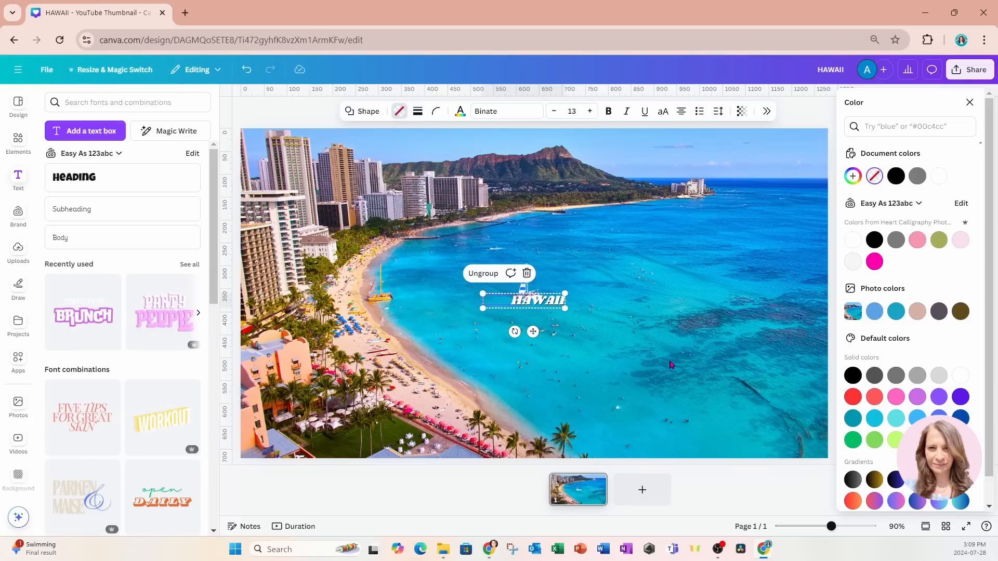
# Duplicate the finished page twice to make three identical pages.
pyautogui.click(577, 501)
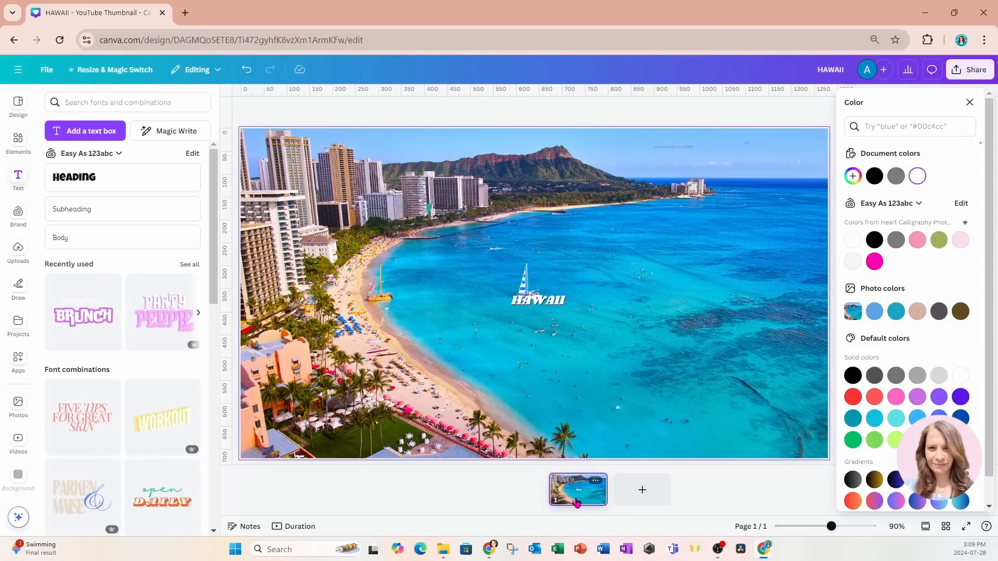
pyautogui.hotkey('ctrl', 'd')
pyautogui.hotkey('ctrl', 'd')
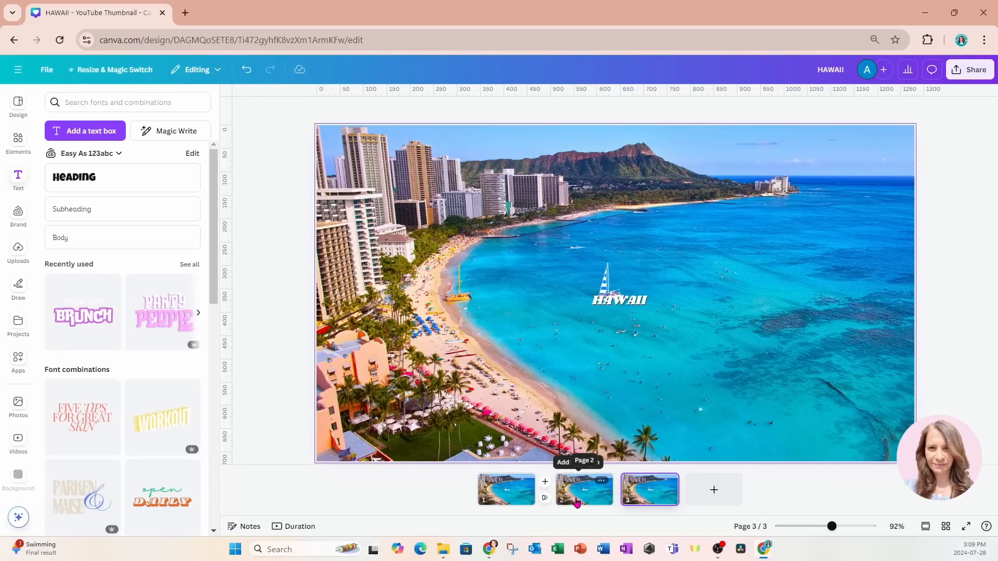
# Make the grouped HAWAII text on page 1 fully transparent.
pyautogui.click(511, 494)
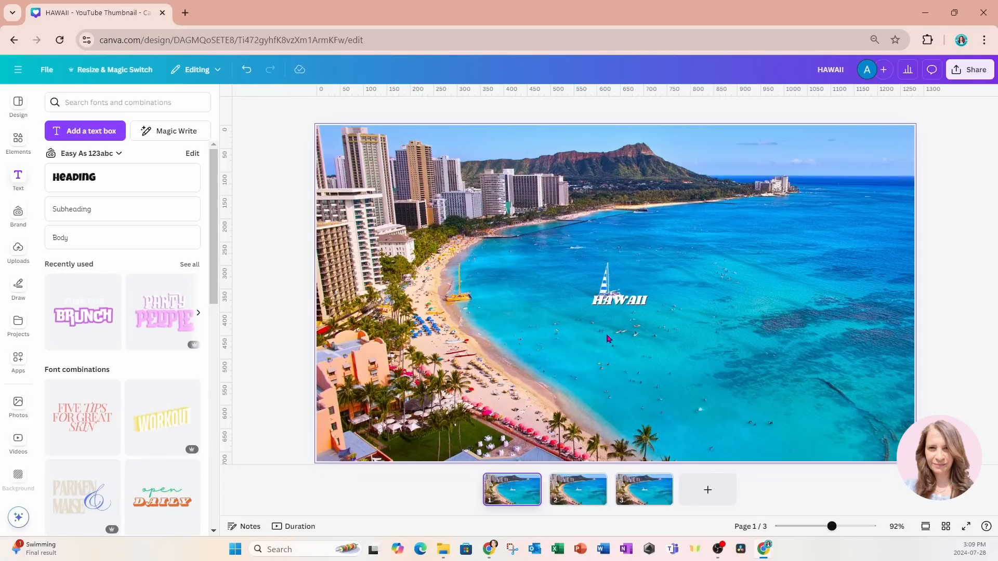
pyautogui.click(622, 303)
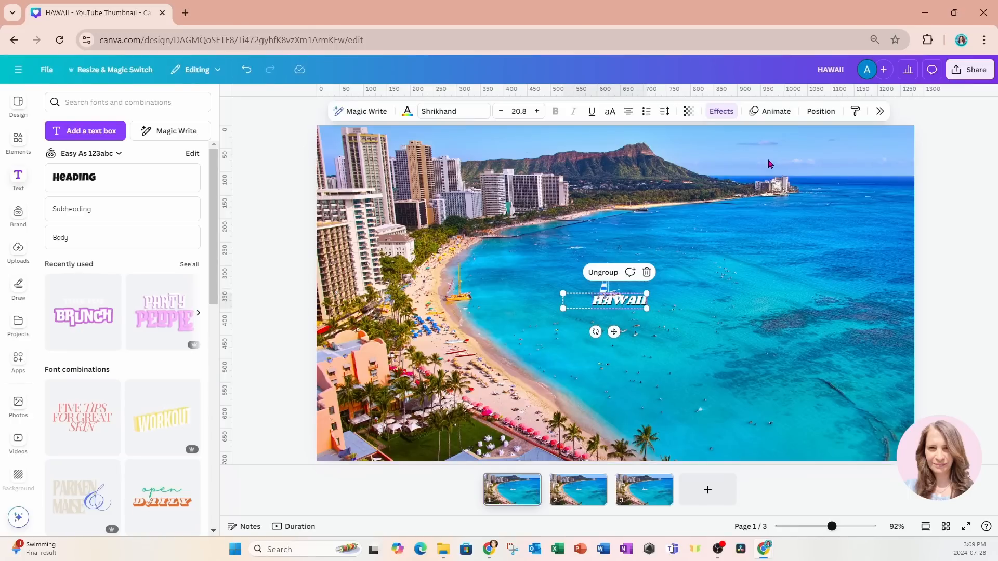
pyautogui.click(687, 116)
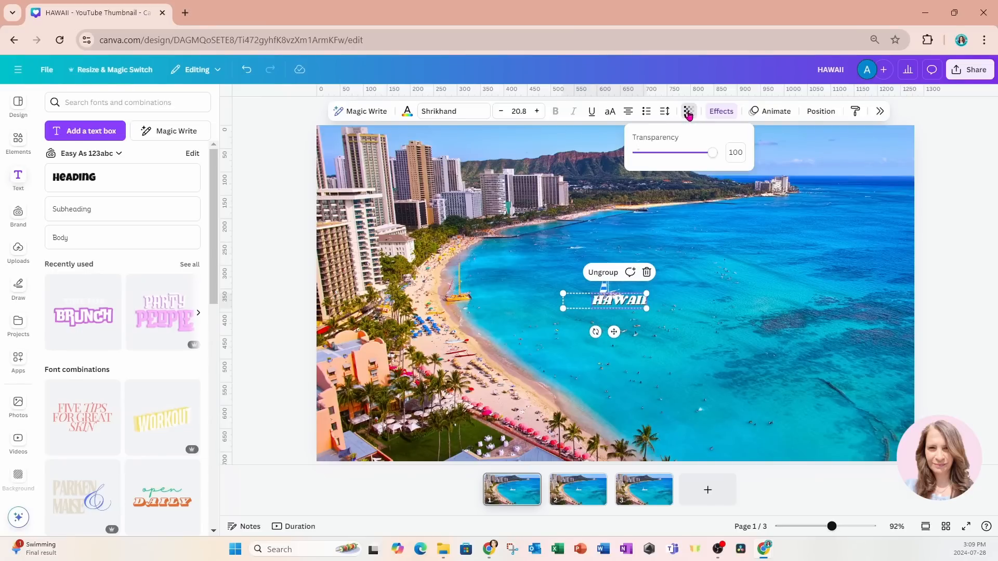
pyautogui.moveTo(714, 158); pyautogui.dragTo(624, 158)
pyautogui.click(715, 269)
pyautogui.click(715, 270)
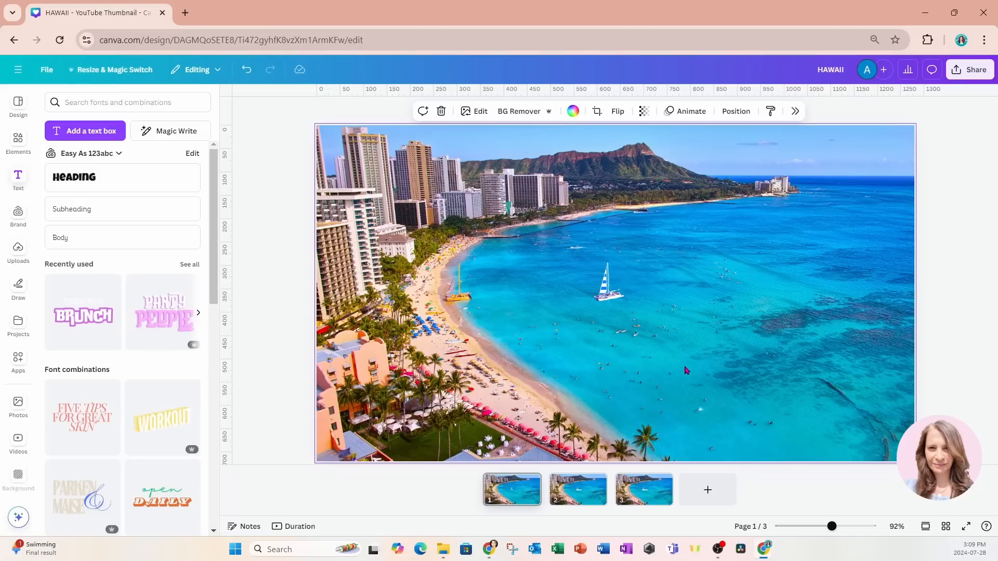
# Enlarge the HAWAII group on page 2 to a font size of about 178 and centre the lettering over the bay.
pyautogui.click(587, 500)
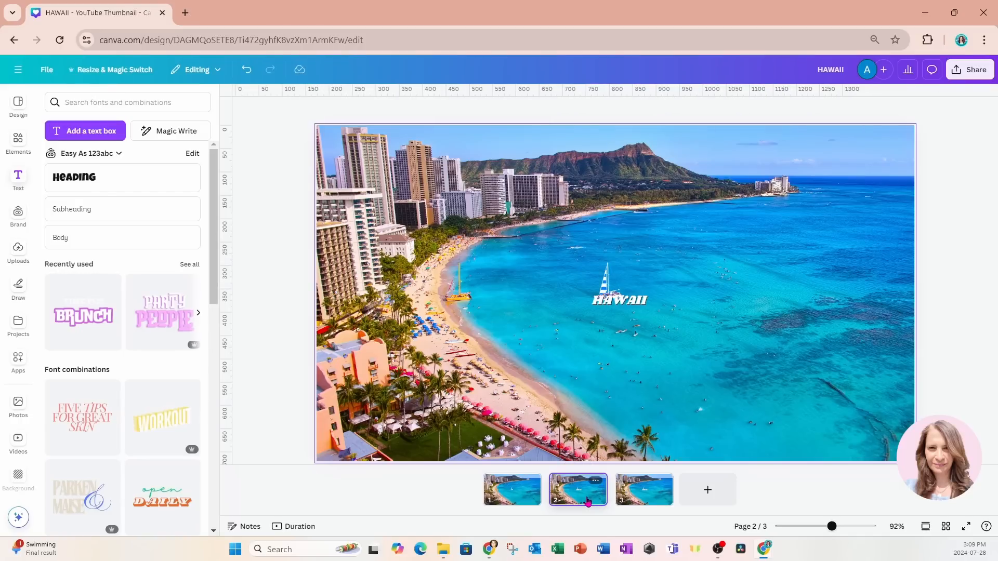
pyautogui.click(609, 304)
pyautogui.moveTo(644, 307); pyautogui.dragTo(799, 337)
pyautogui.moveTo(563, 293); pyautogui.dragTo(179, 244)
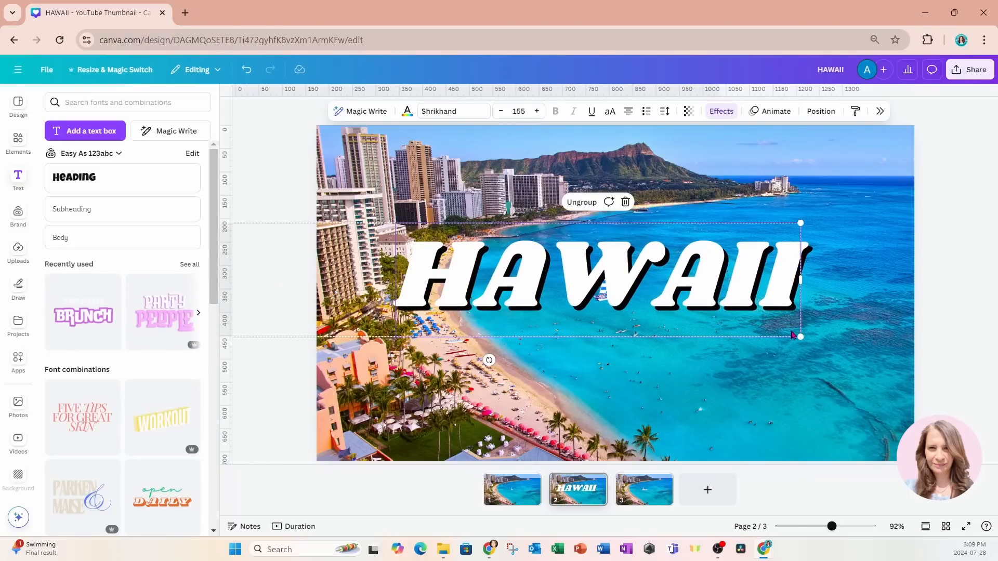
pyautogui.moveTo(801, 336); pyautogui.dragTo(889, 353)
pyautogui.moveTo(839, 289); pyautogui.dragTo(789, 300)
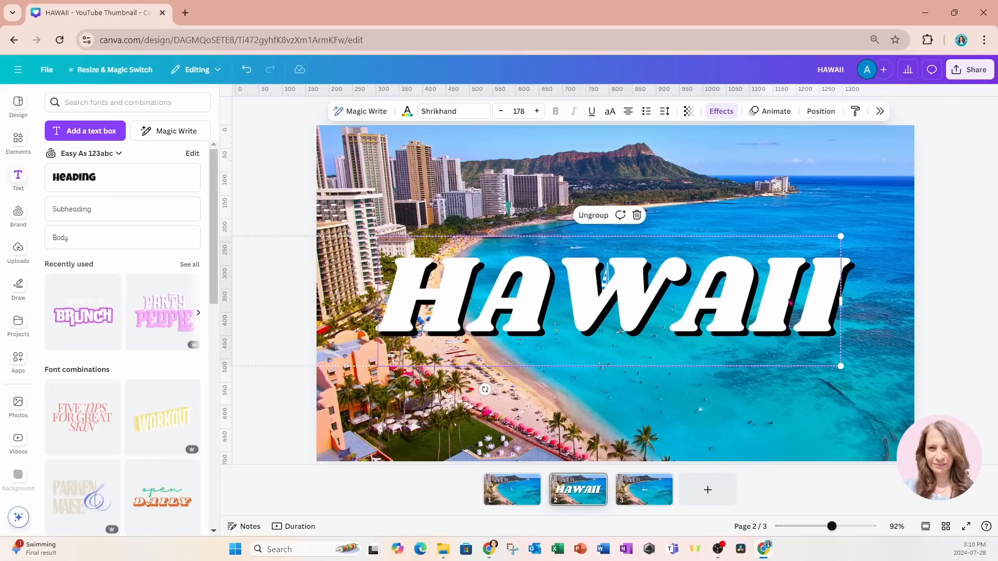
# Enlarge the HAWAII group on page 3 to a font size of about 143.
pyautogui.click(646, 496)
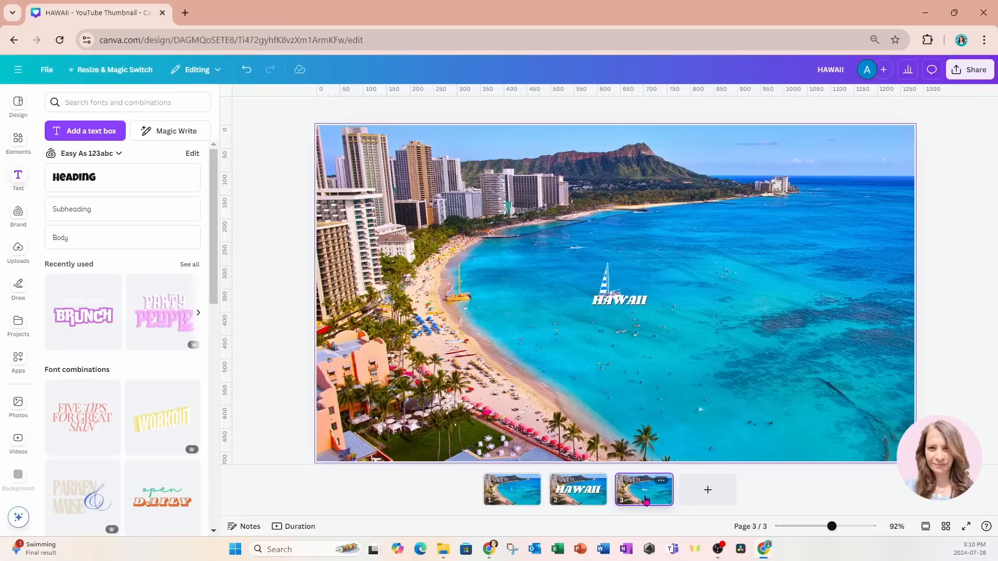
pyautogui.click(622, 303)
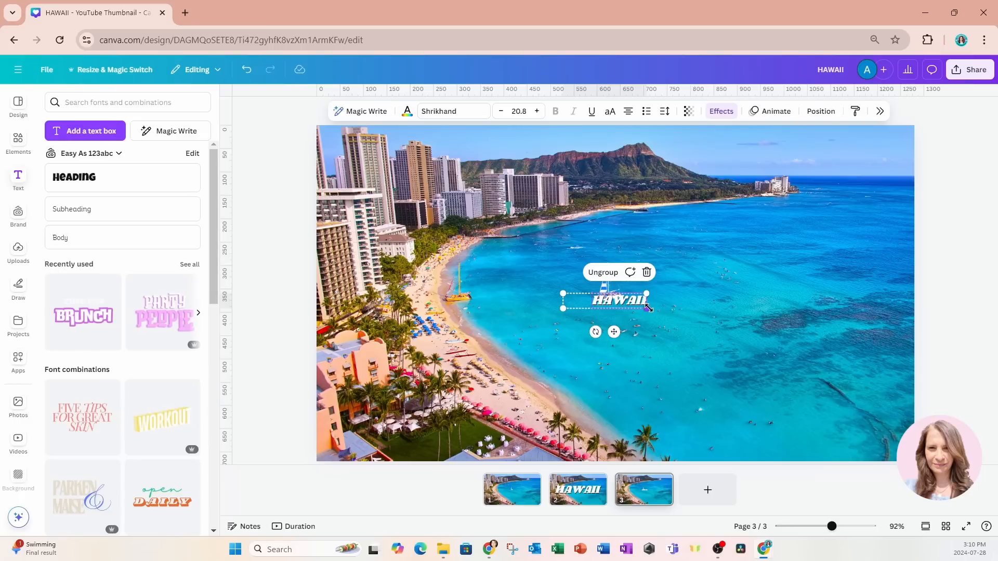
pyautogui.moveTo(648, 307); pyautogui.dragTo(764, 329)
pyautogui.moveTo(564, 291); pyautogui.dragTo(248, 227)
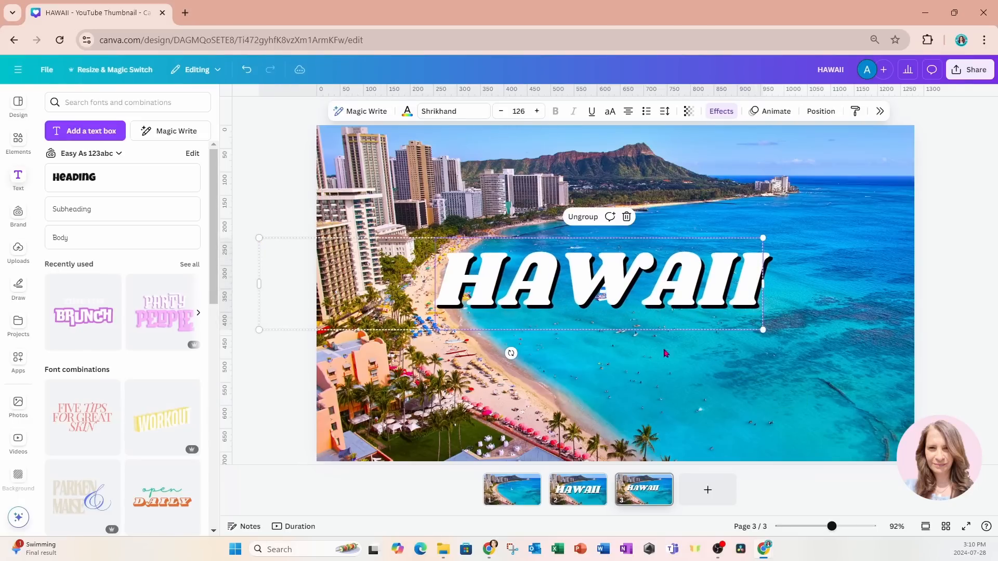
pyautogui.moveTo(763, 330)
pyautogui.mouseDown()
pyautogui.moveTo(833, 343)
pyautogui.moveTo(769, 336)
pyautogui.mouseUp()
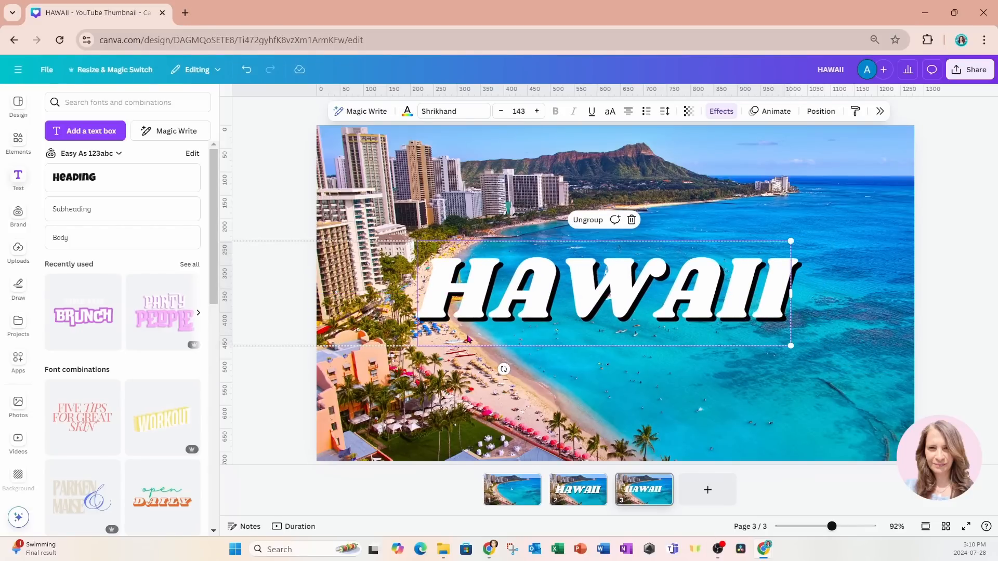
# Move the page 3 HAWAII group beyond the page's right edge, leaving only part of the invisible rectangle on the page.
pyautogui.moveTo(467, 339); pyautogui.dragTo(997, 339)
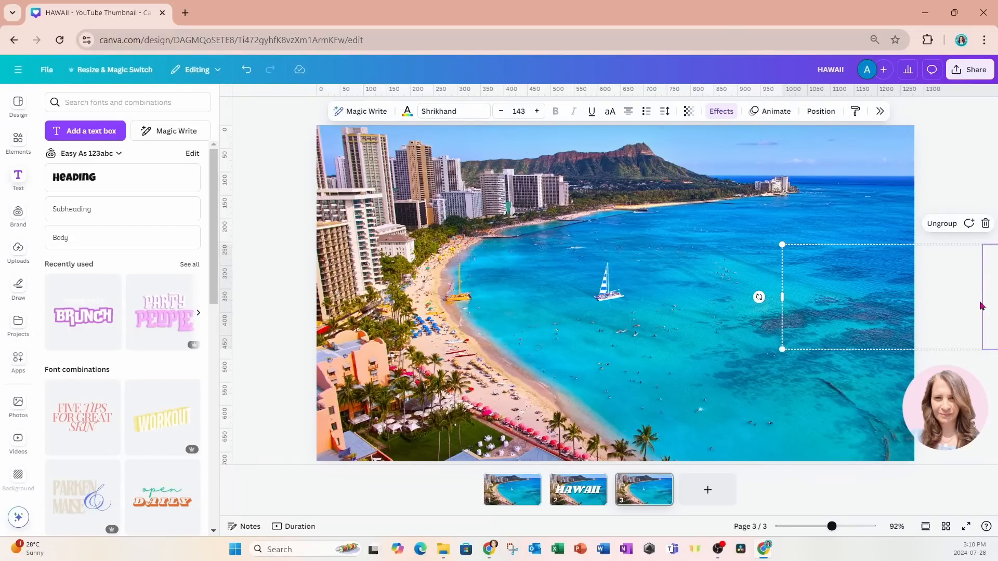
pyautogui.moveTo(985, 307); pyautogui.dragTo(864, 305)
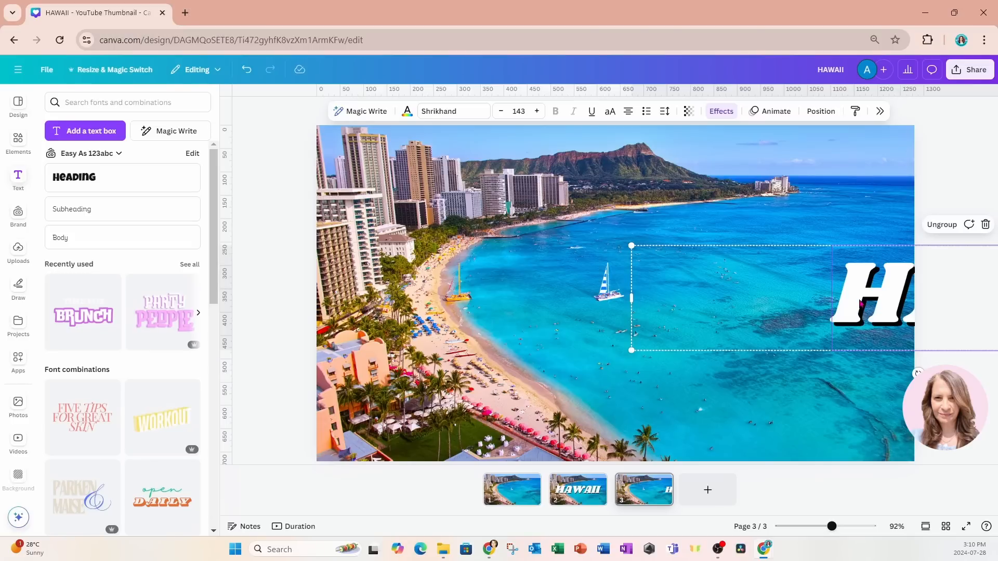
pyautogui.moveTo(649, 340); pyautogui.dragTo(861, 339)
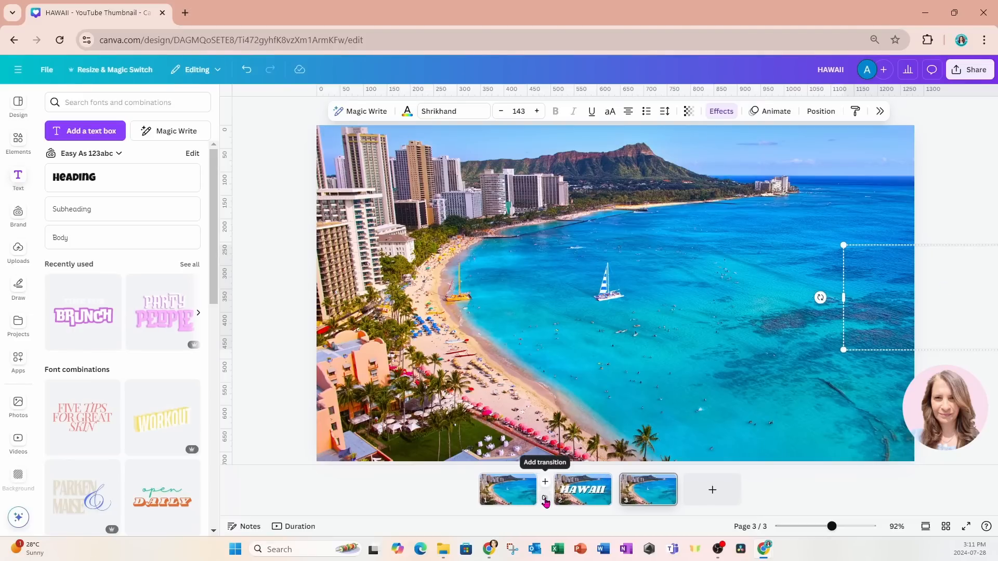
# Add a Match & Move transition of 1.2 seconds after page 1 and apply it between all pages.
pyautogui.click(546, 501)
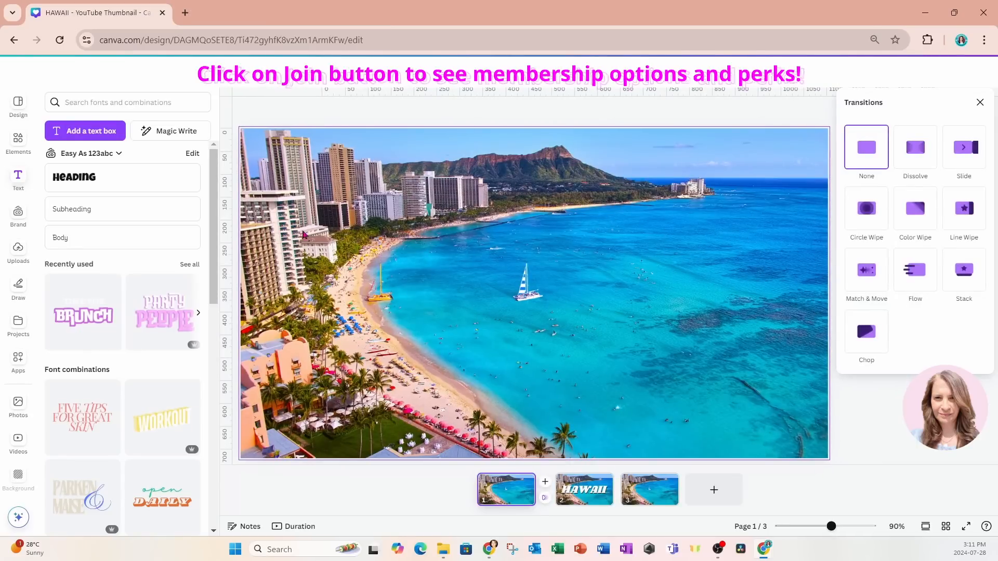
pyautogui.click(232, 97)
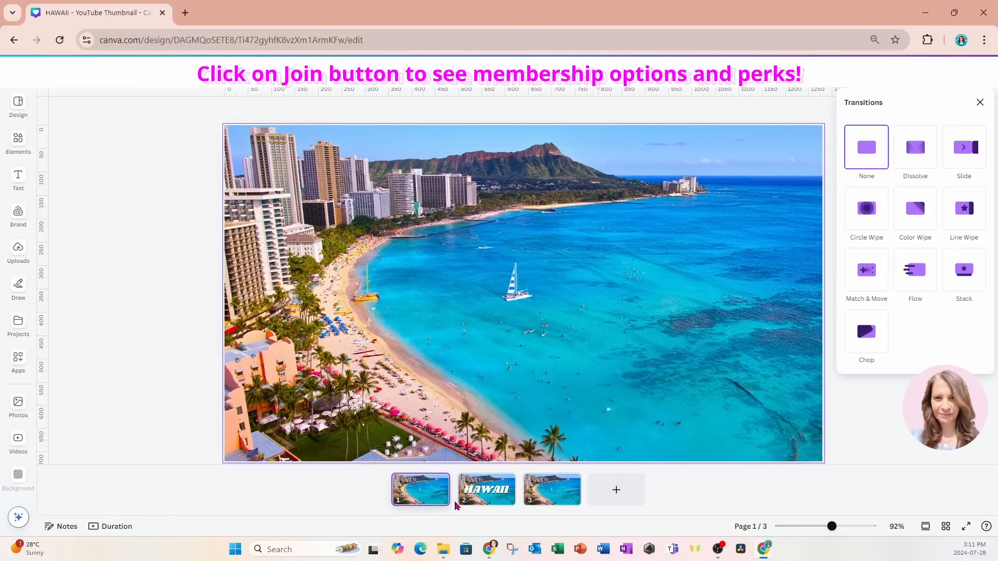
pyautogui.click(868, 282)
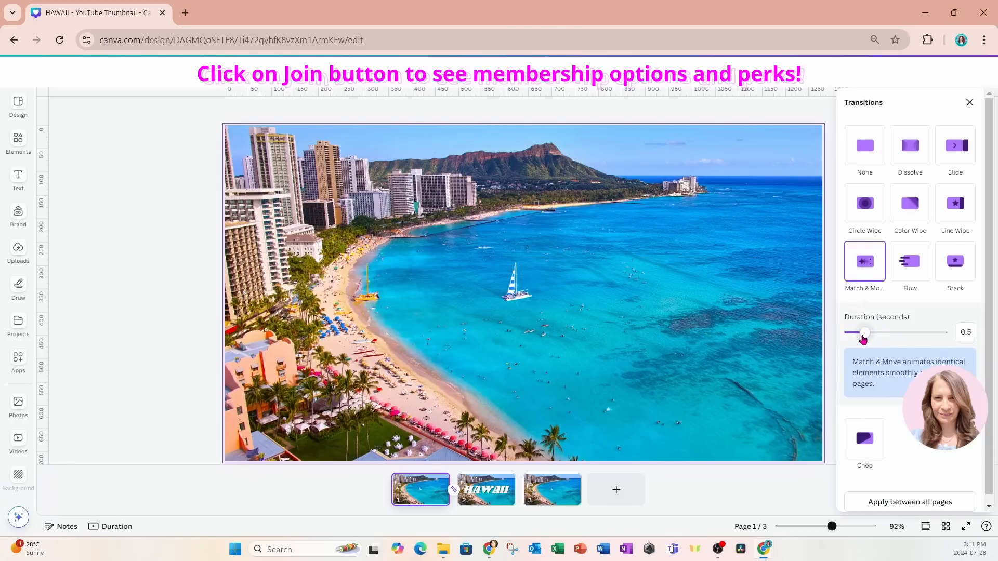
pyautogui.moveTo(864, 332); pyautogui.dragTo(892, 335)
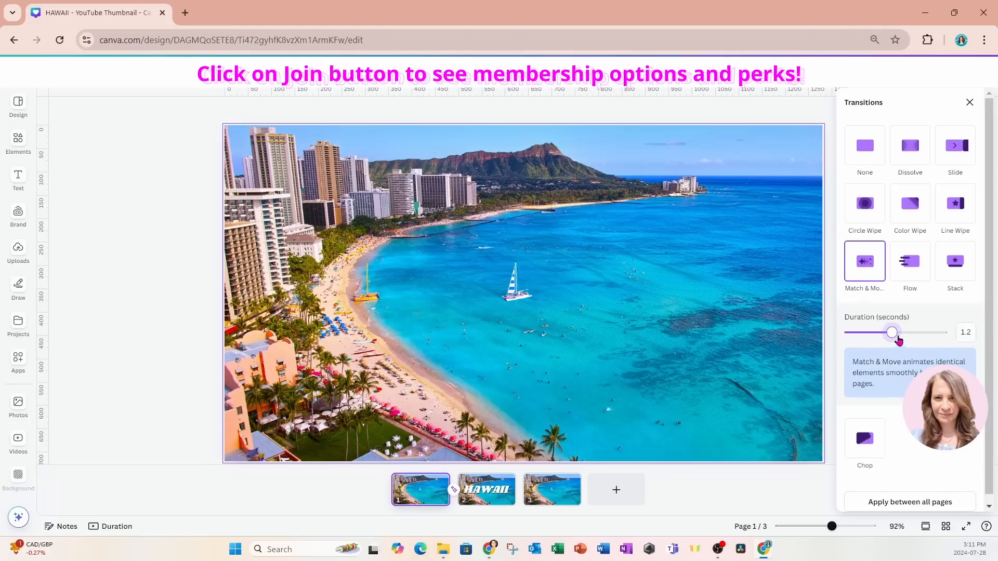
pyautogui.click(887, 503)
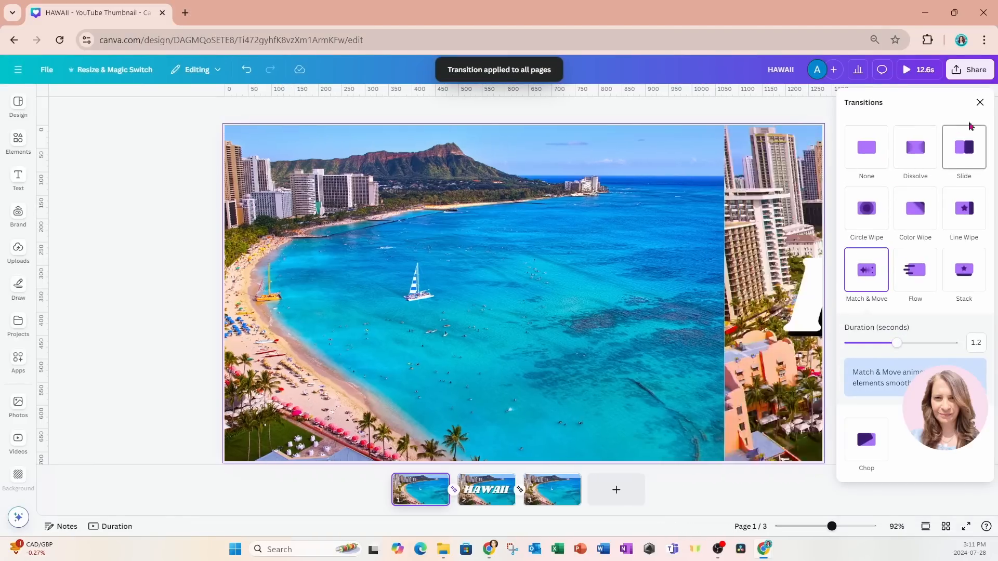
pyautogui.click(980, 103)
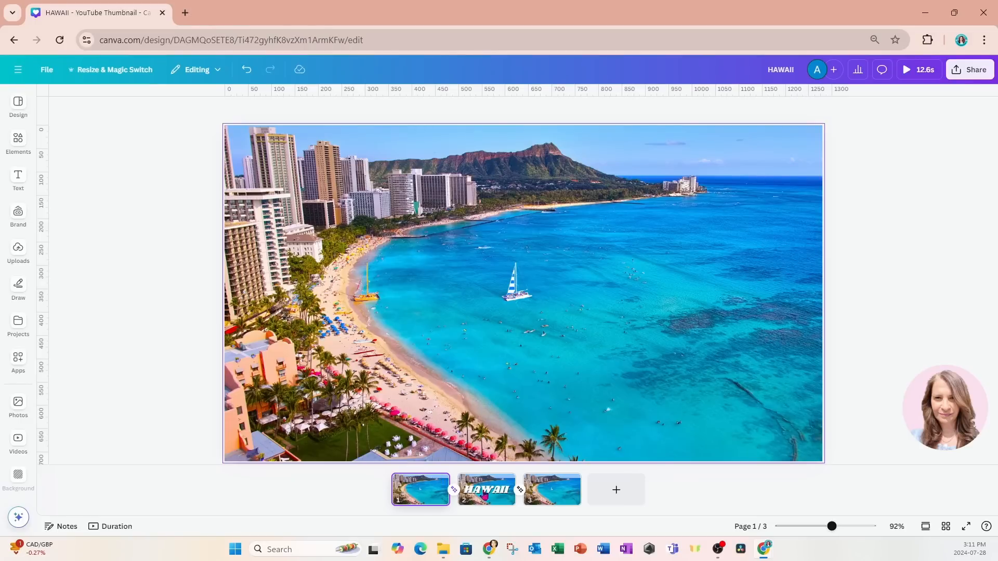
# Show the timeline with page durations and play the animation from the start.
pyautogui.click(927, 529)
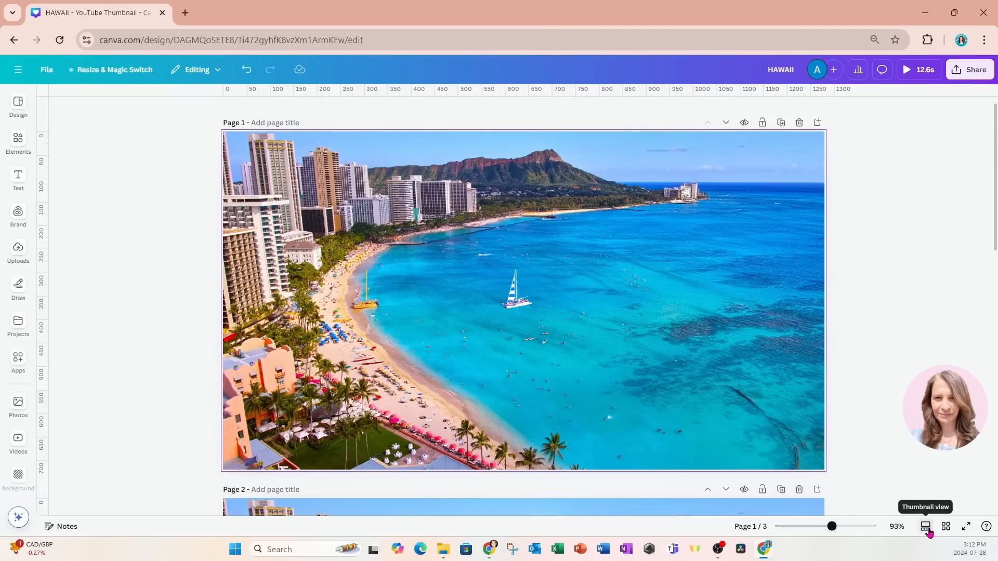
pyautogui.click(927, 529)
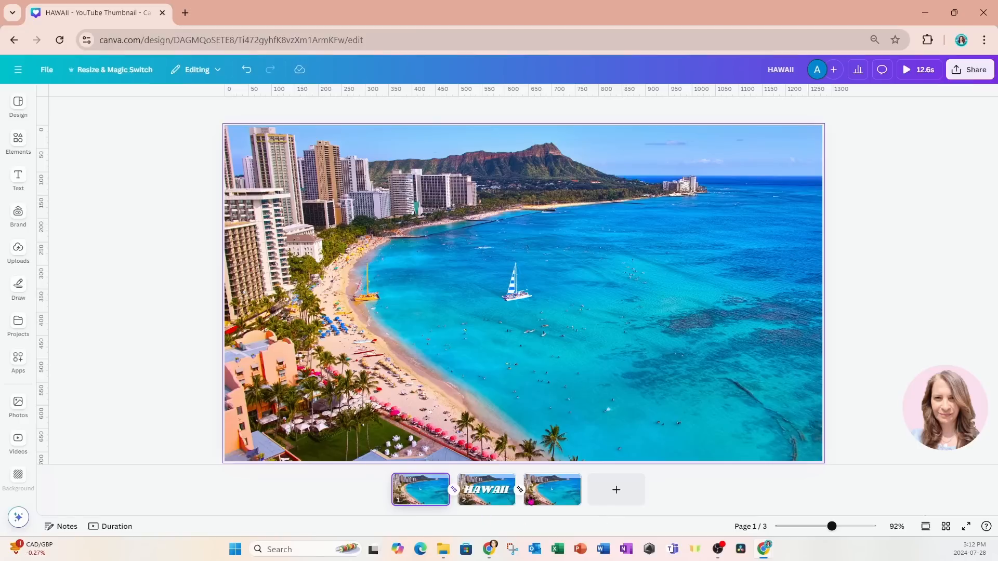
pyautogui.click(103, 528)
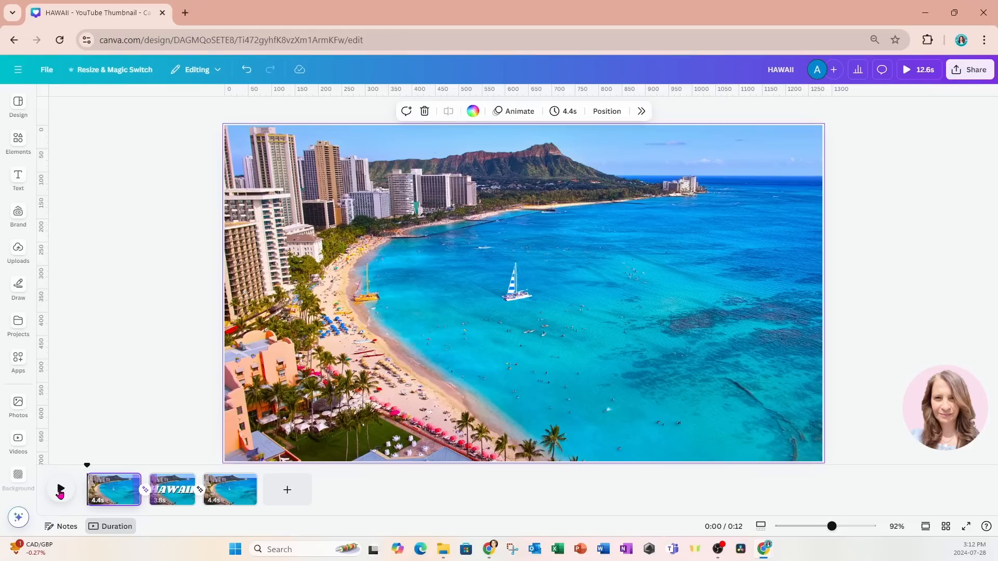
pyautogui.click(60, 489)
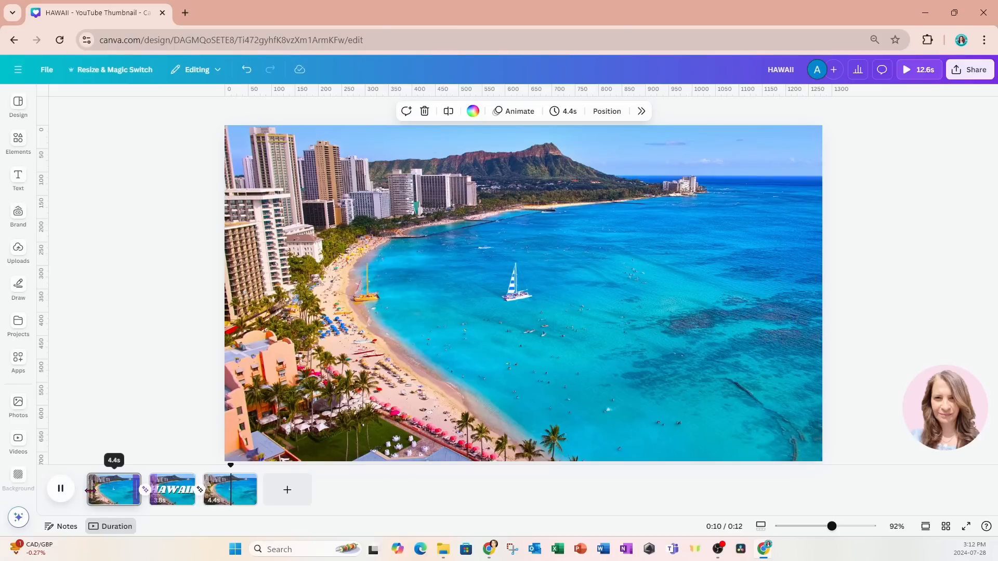
# Inspect page 2 and the settings of the transition between pages 1 and 2.
pyautogui.click(171, 493)
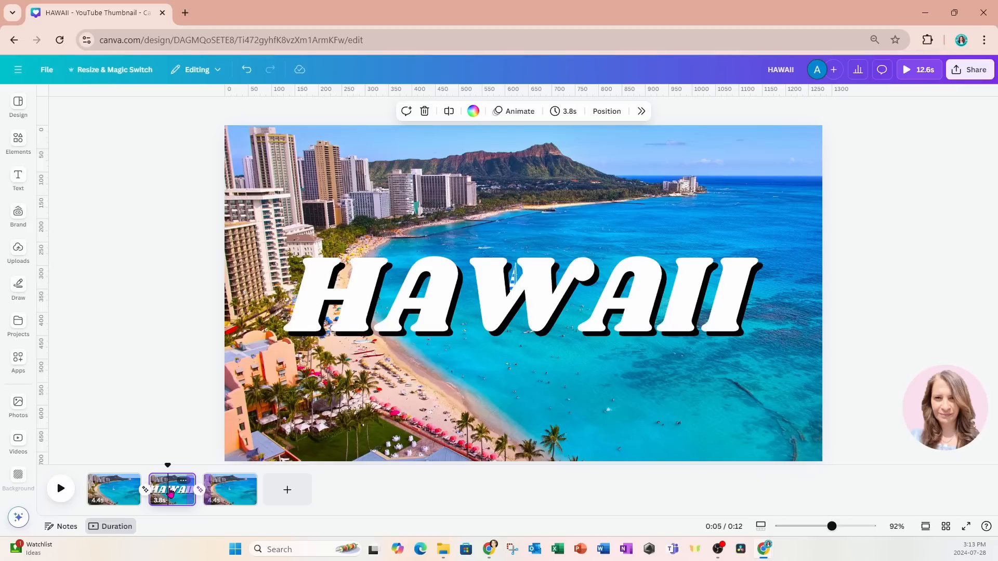
pyautogui.click(145, 489)
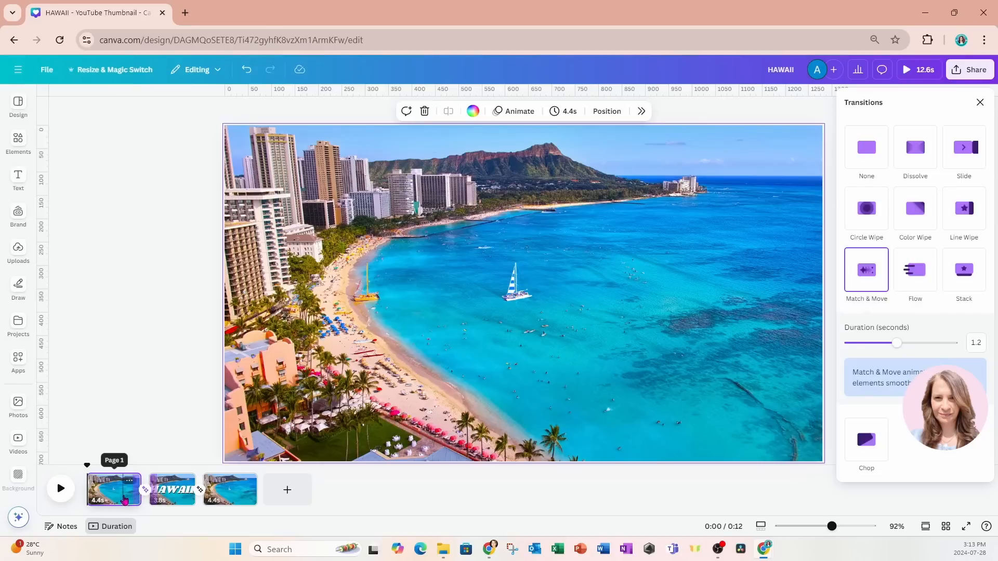
pyautogui.click(165, 496)
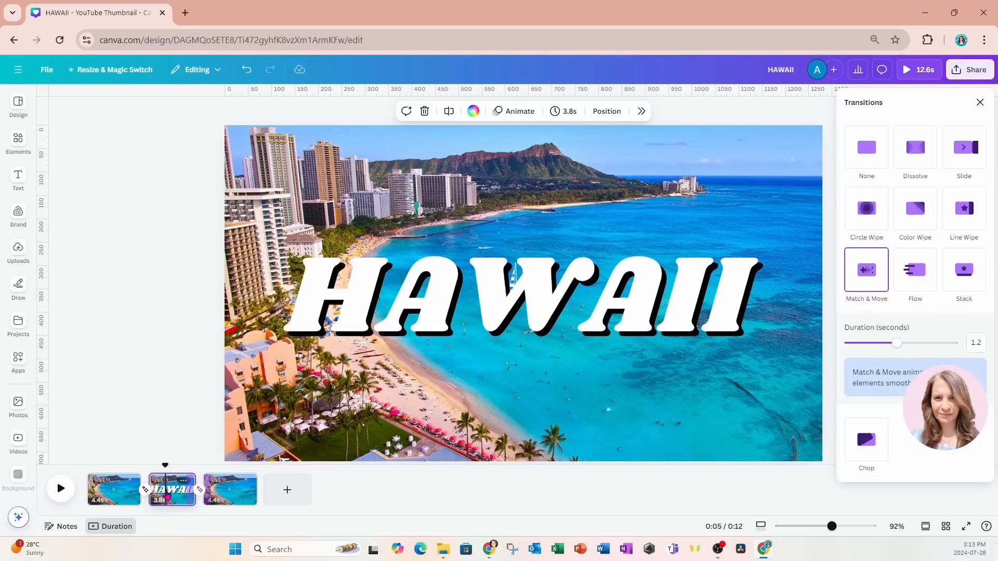
# Show the element timing of the HAWAII group on page 2 and of the off-page group on page 3.
pyautogui.click(377, 301)
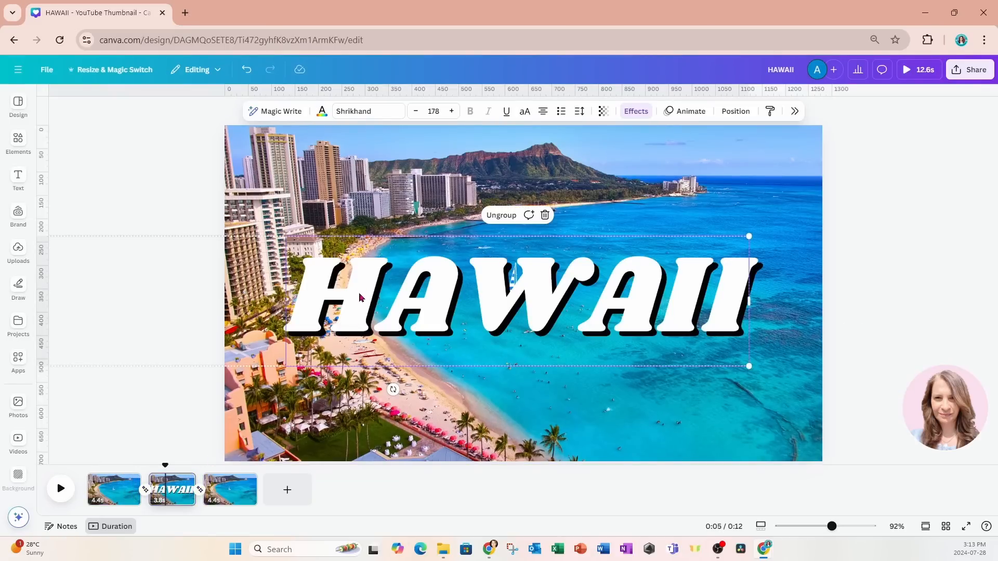
pyautogui.rightClick(440, 298)
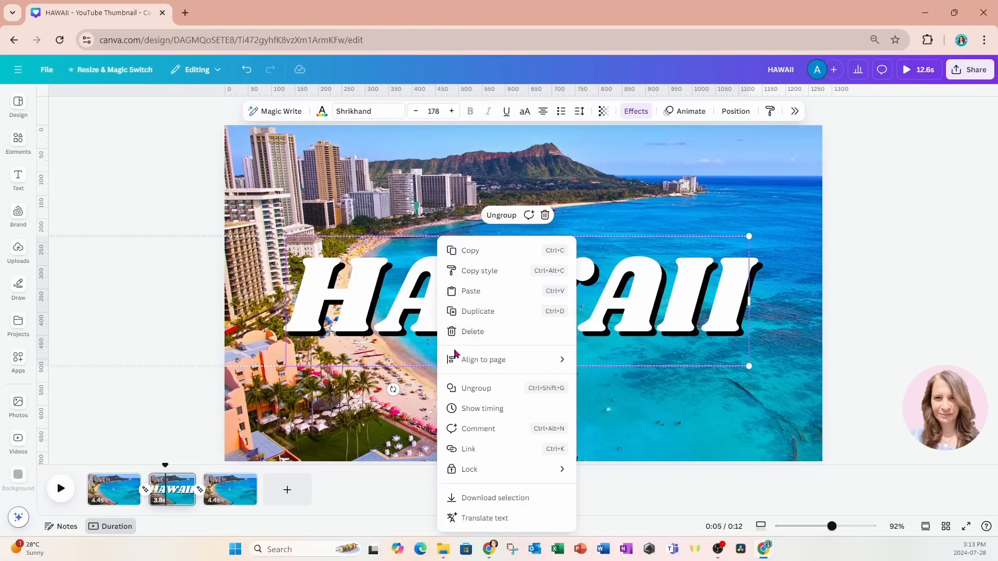
pyautogui.click(470, 410)
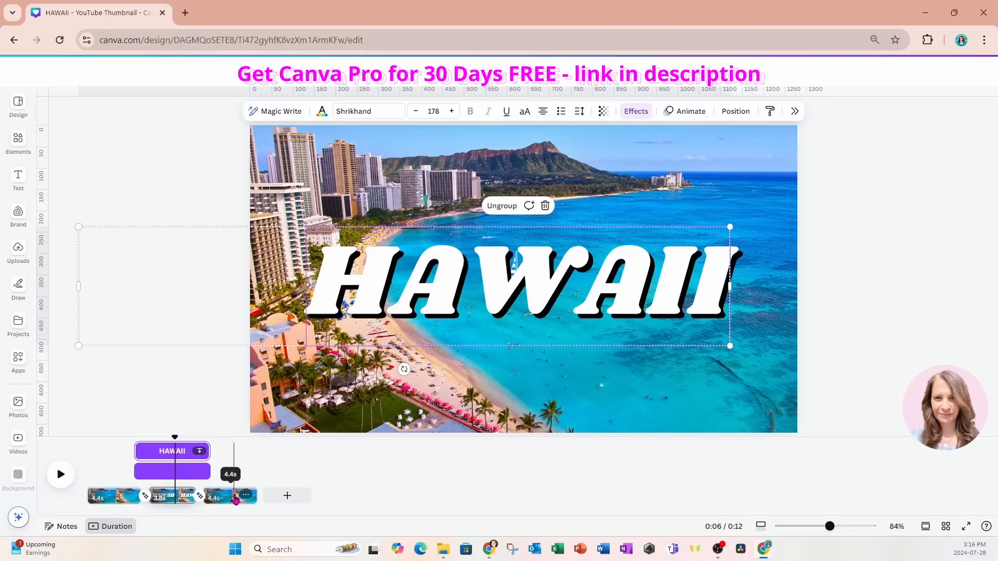
pyautogui.click(231, 500)
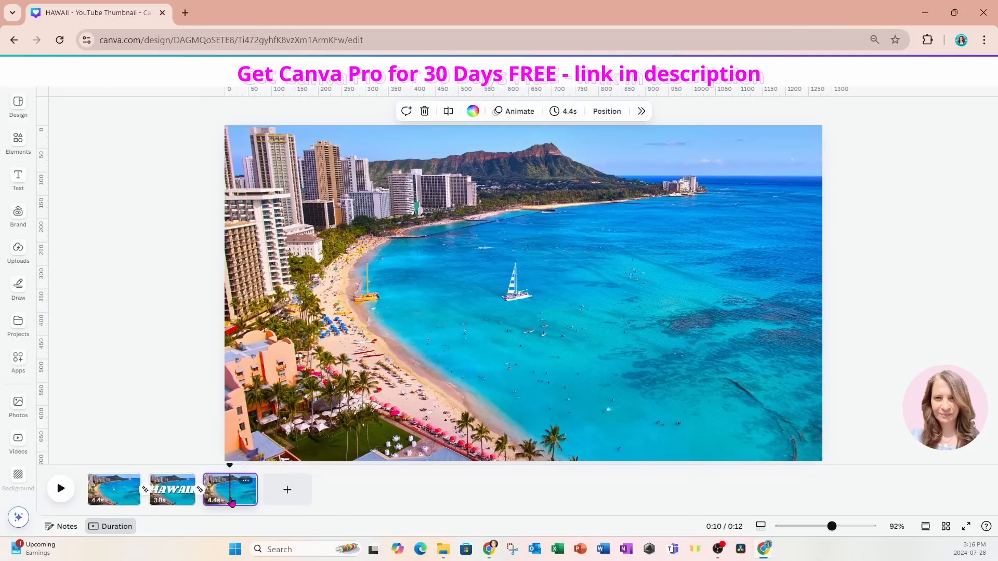
pyautogui.hotkey('ctrl', 'v')
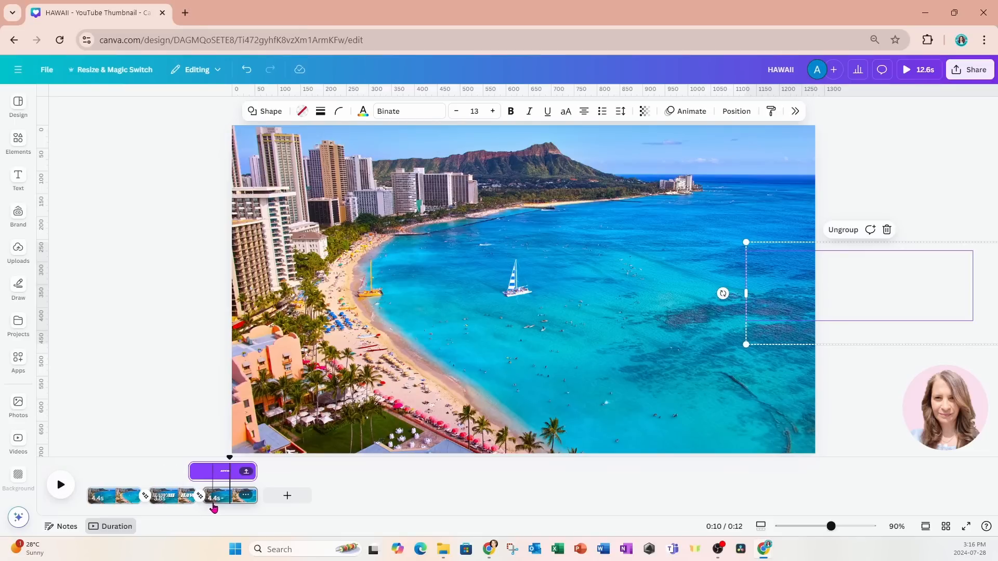
# Set the duration of page 1 to 3 seconds.
pyautogui.click(99, 502)
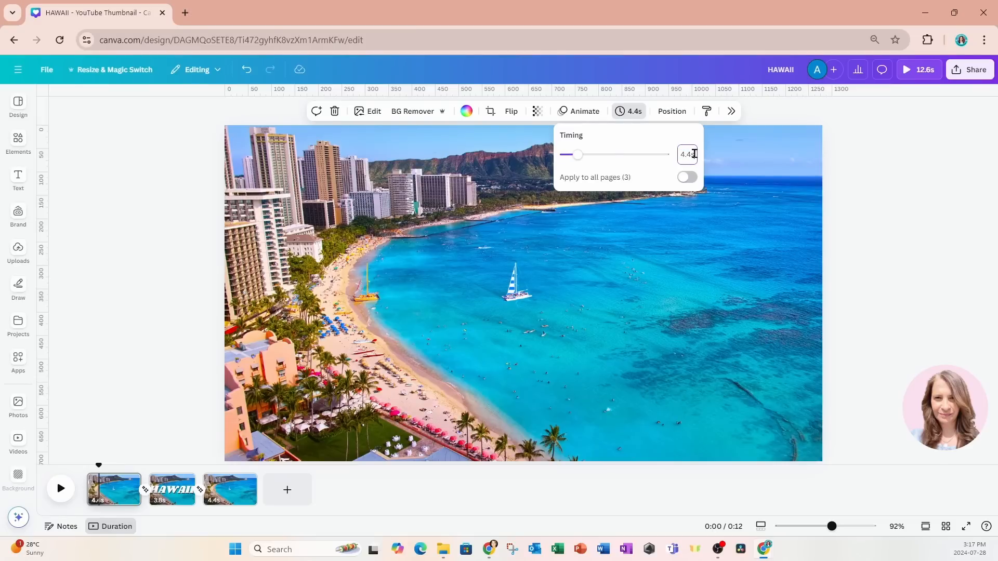
pyautogui.write('3')
pyautogui.press('Return')
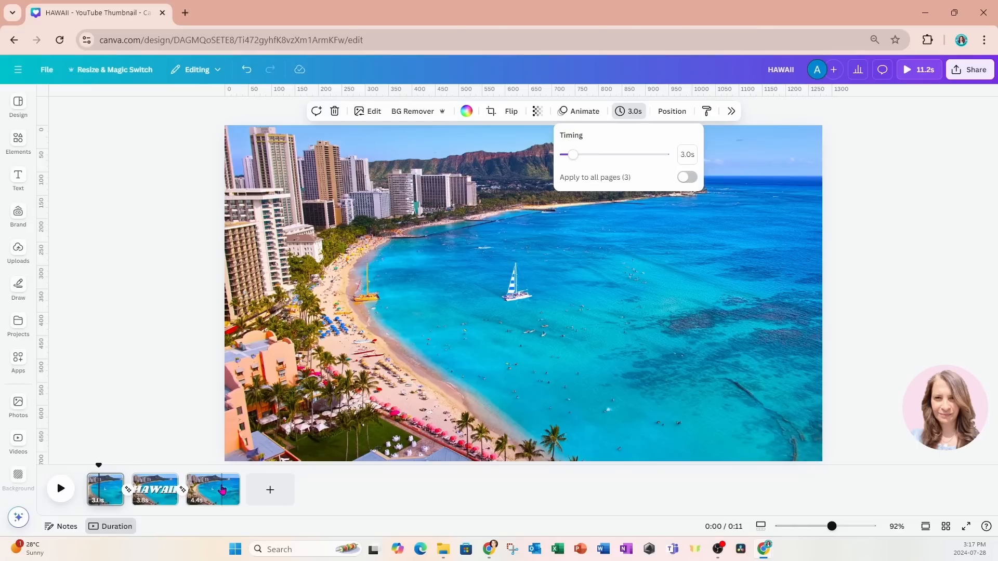
# Set the duration of page 3 to 3 seconds and play the animation from the start.
pyautogui.click(201, 504)
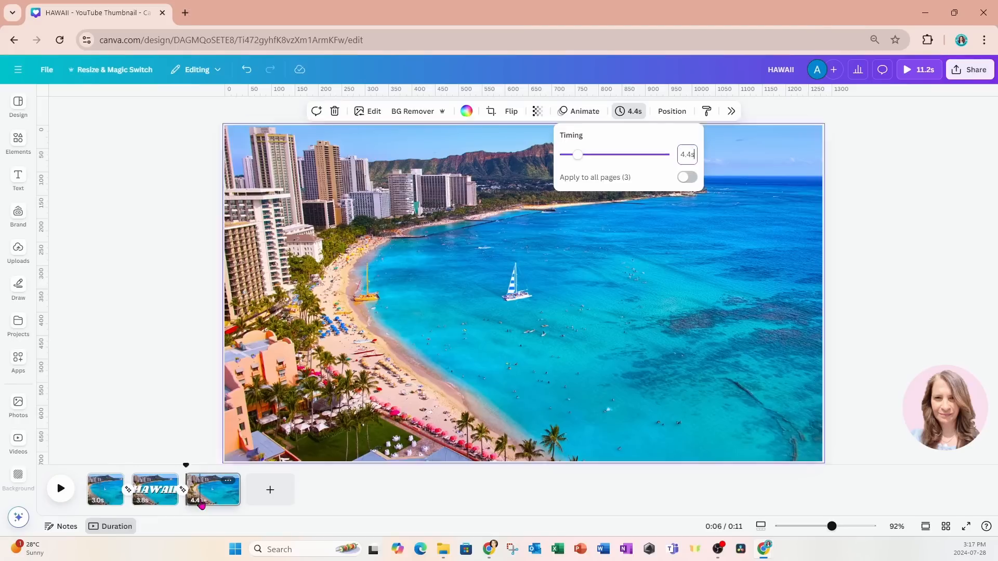
pyautogui.click(682, 154)
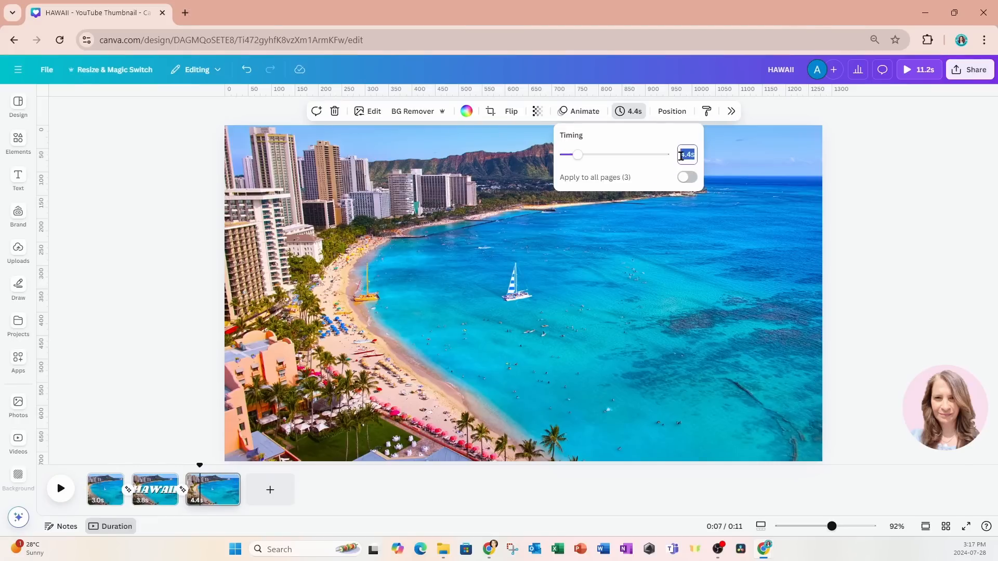
pyautogui.write('3')
pyautogui.press('Return')
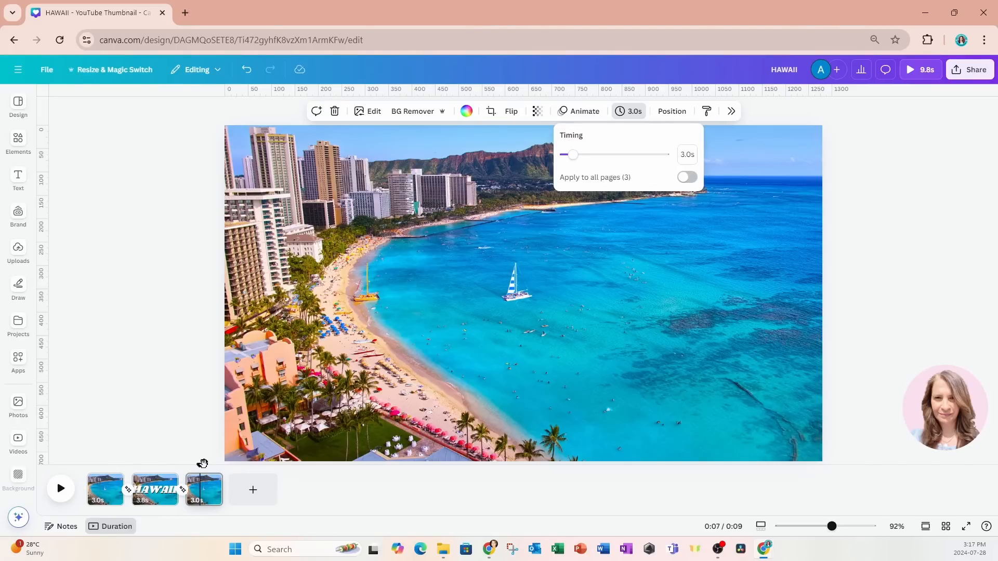
pyautogui.moveTo(203, 464); pyautogui.dragTo(88, 468)
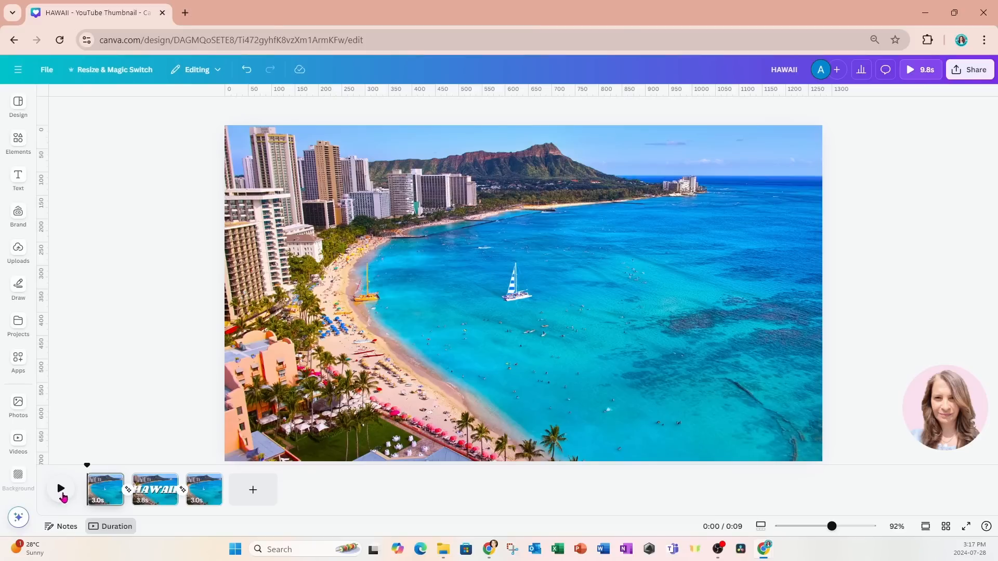
pyautogui.click(61, 490)
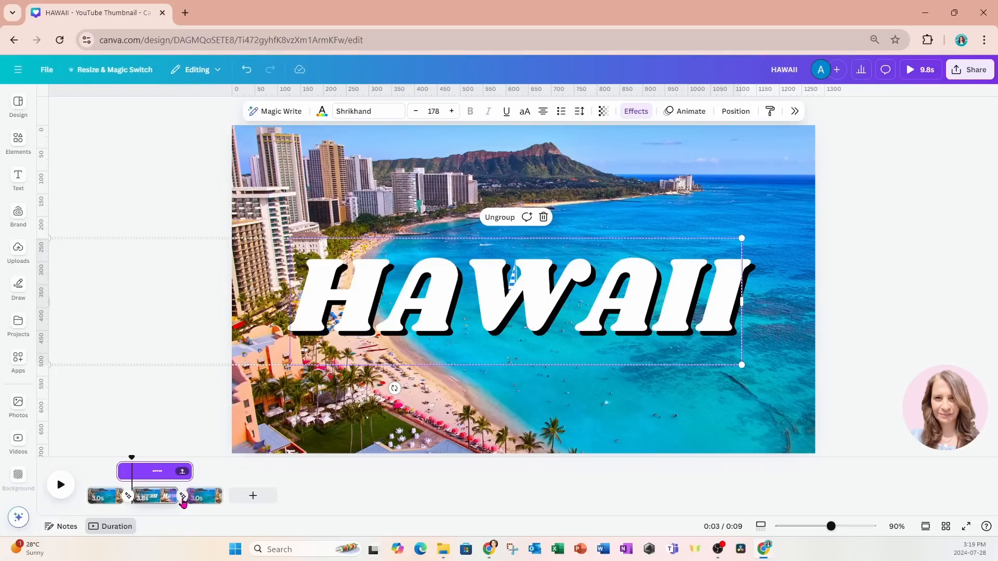
# Set the Match & Move transition between pages 2 and 3 to 1.8 seconds and replay the animation from the start.
pyautogui.click(182, 498)
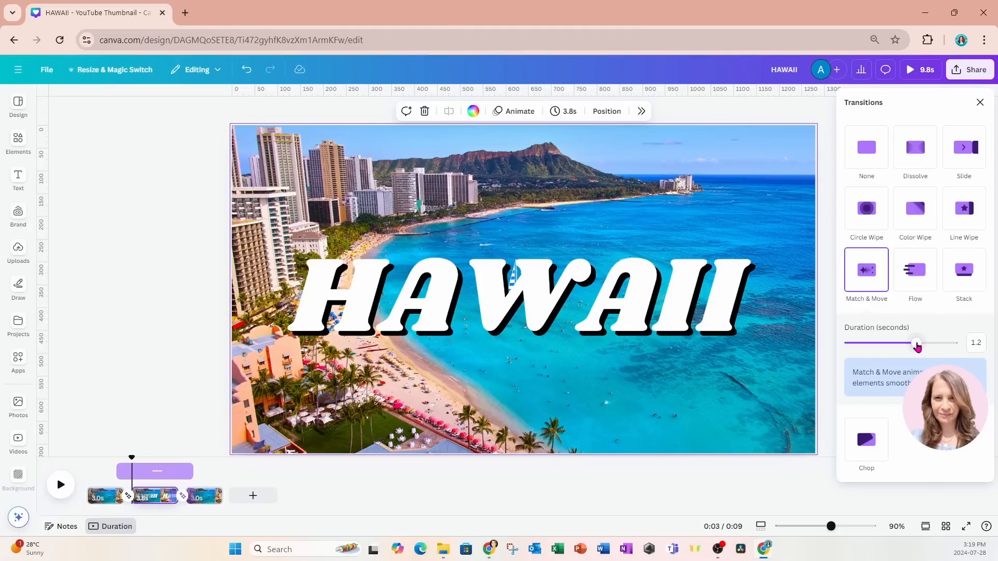
pyautogui.moveTo(915, 343); pyautogui.dragTo(940, 337)
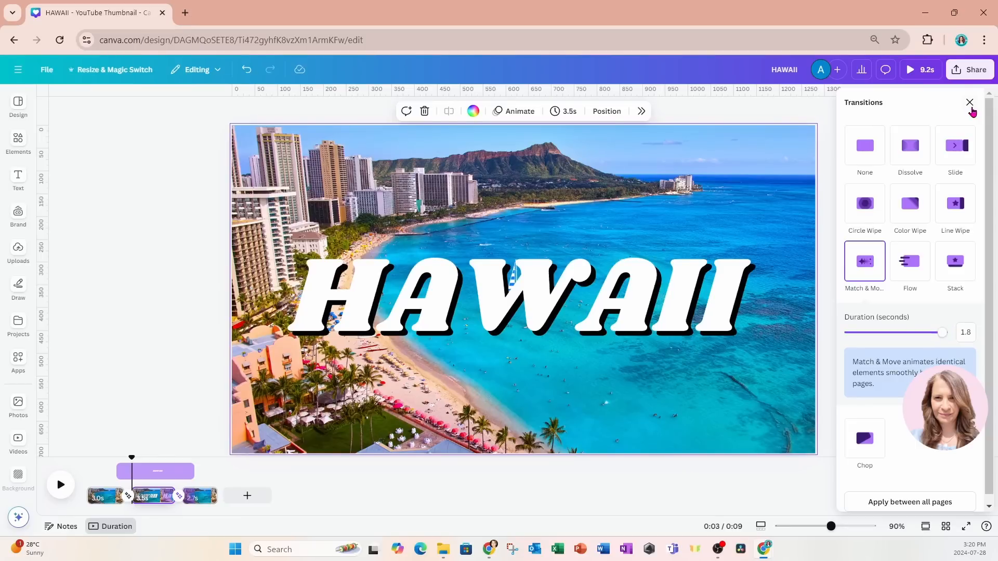
pyautogui.click(970, 104)
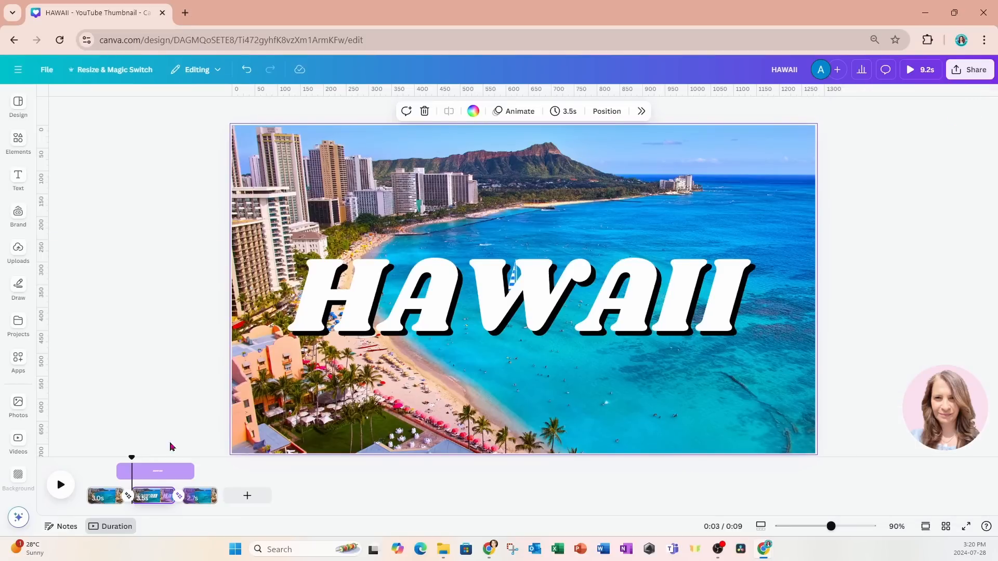
pyautogui.moveTo(128, 455); pyautogui.dragTo(87, 455)
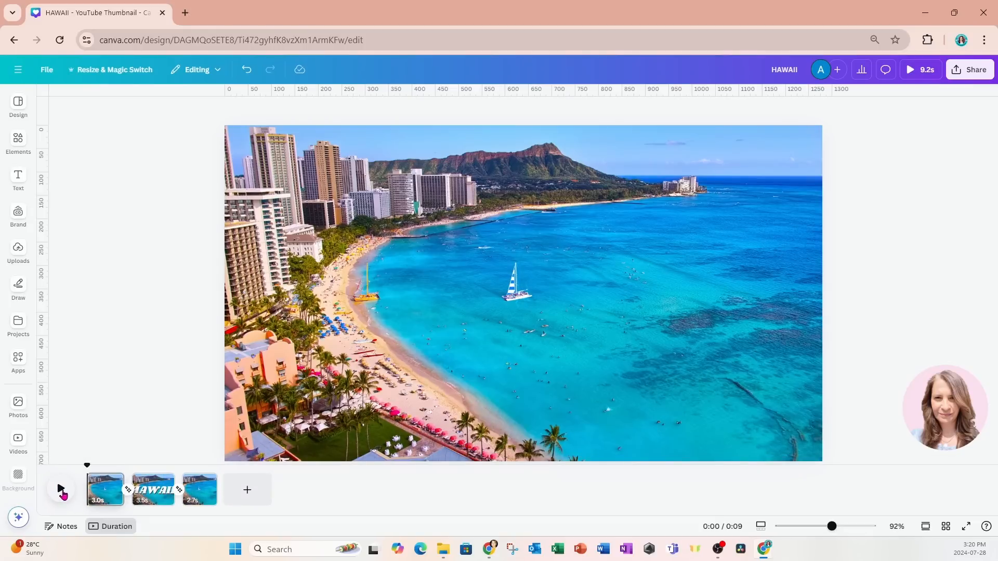
pyautogui.click(62, 492)
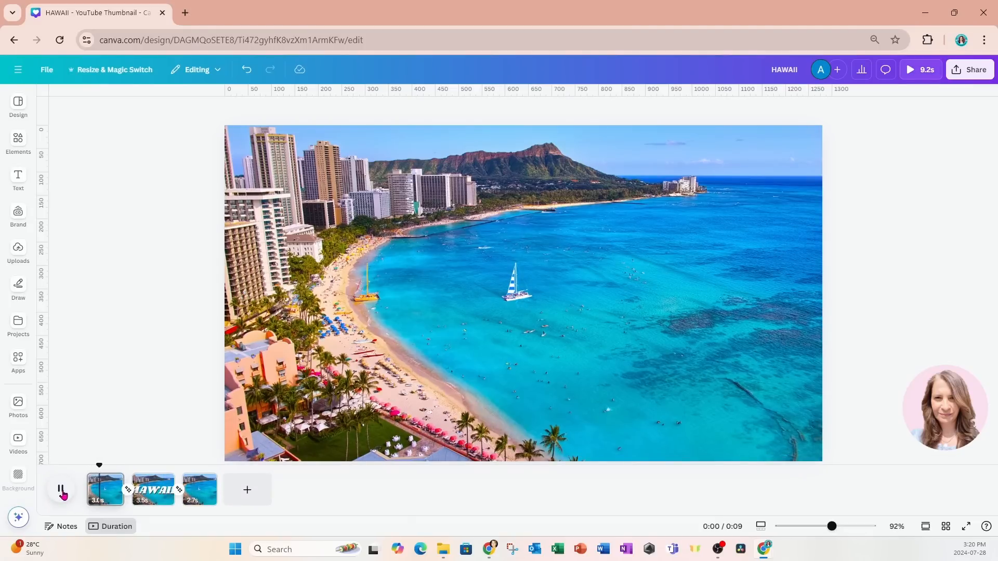